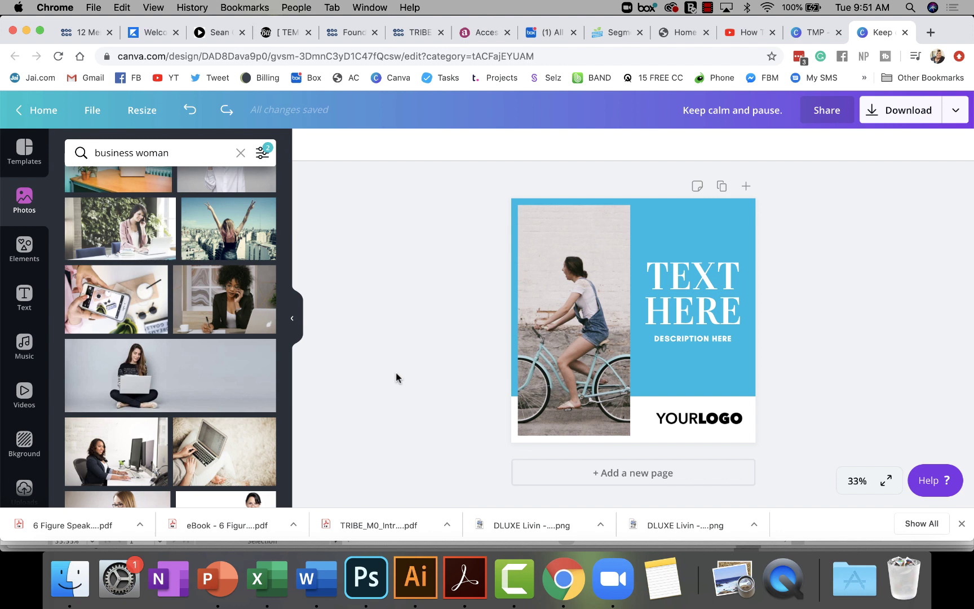
Replace the cyclist in the left frame with the woman-at-desk photo from the 'business woman' results
{"action": "left_click_drag", "start_coordinate": [106, 374], "coordinate": [548, 330]}
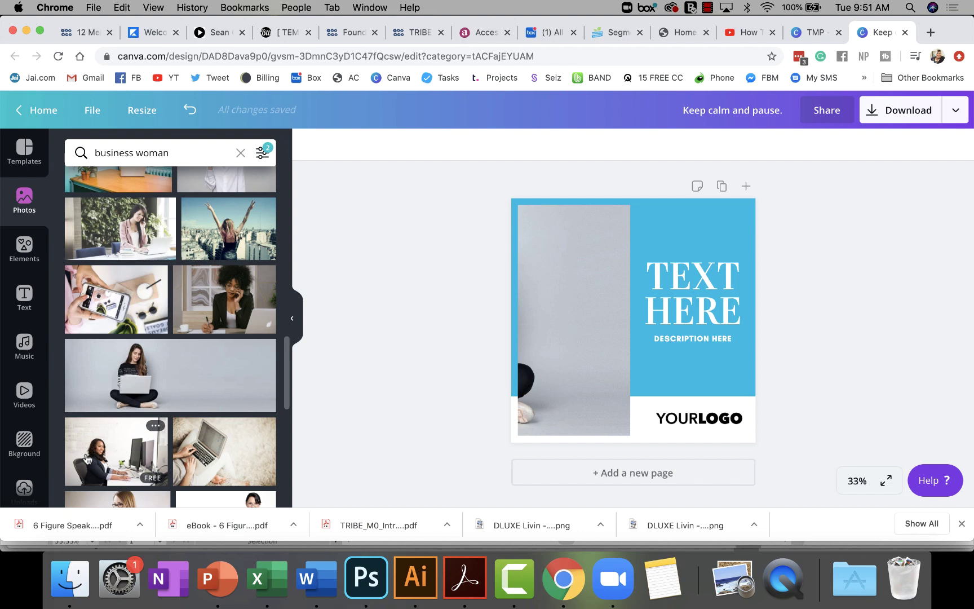
{"action": "left_click_drag", "start_coordinate": [88, 459], "coordinate": [595, 307]}
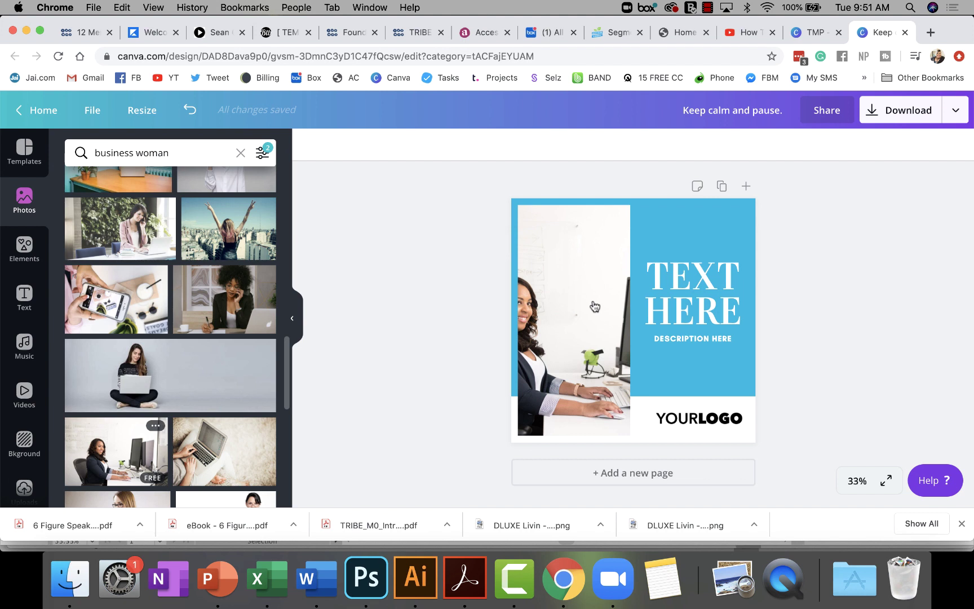
{"action": "left_click_drag", "start_coordinate": [594, 306], "coordinate": [593, 299]}
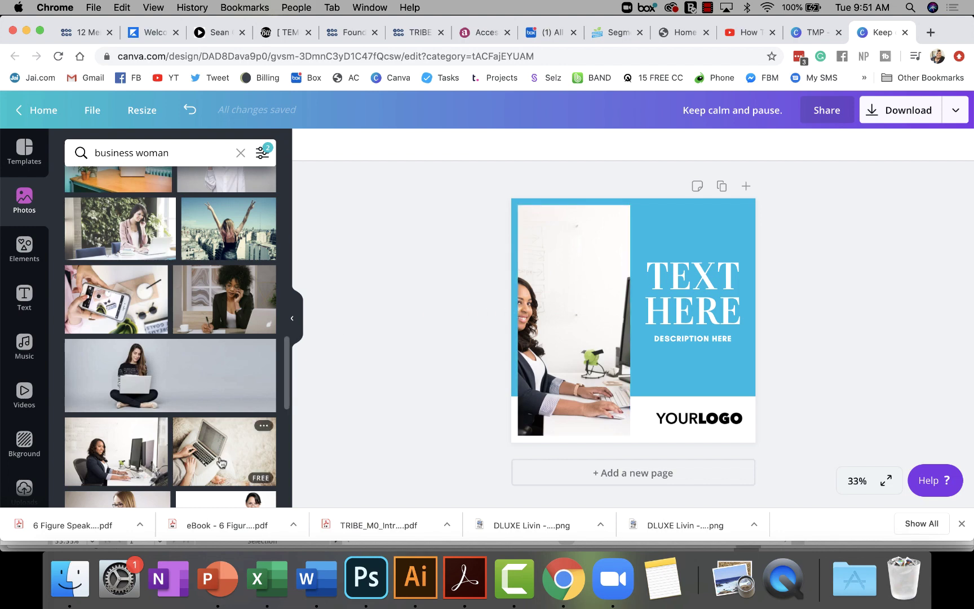
{"action": "scroll", "coordinate": [222, 462], "scroll_direction": "down", "scroll_amount": 5}
{"action": "scroll", "coordinate": [222, 462], "scroll_direction": "down", "scroll_amount": 2}
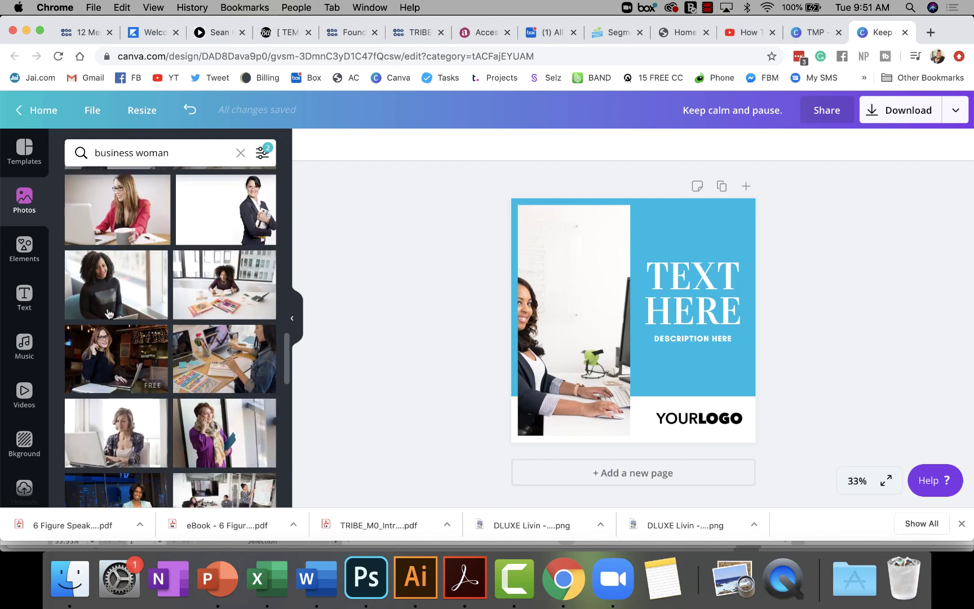
Drop the curly-haired woman photo into the left frame, then delete it to leave the placeholder
{"action": "left_click_drag", "start_coordinate": [107, 285], "coordinate": [607, 322]}
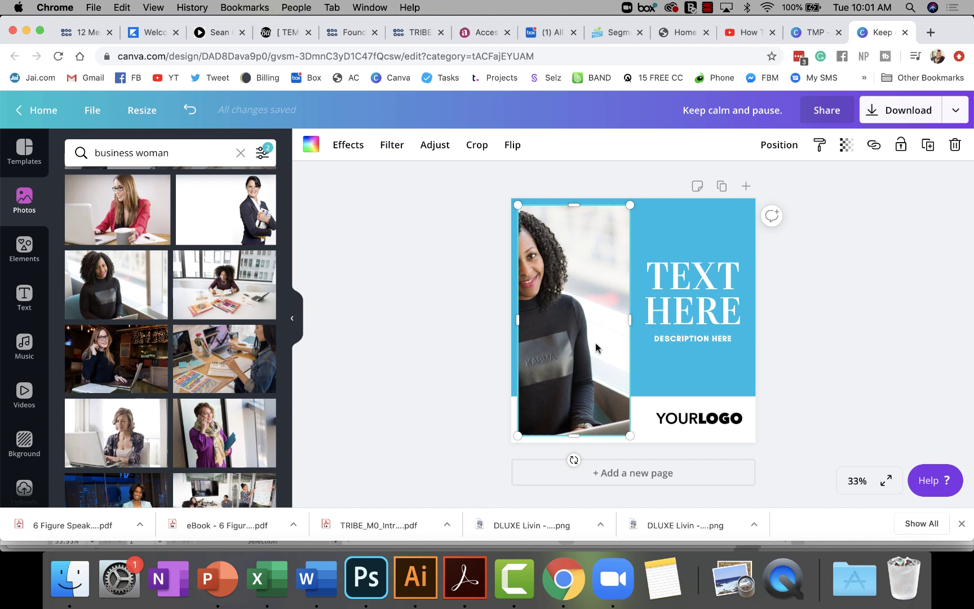
{"action": "key", "text": "Delete"}
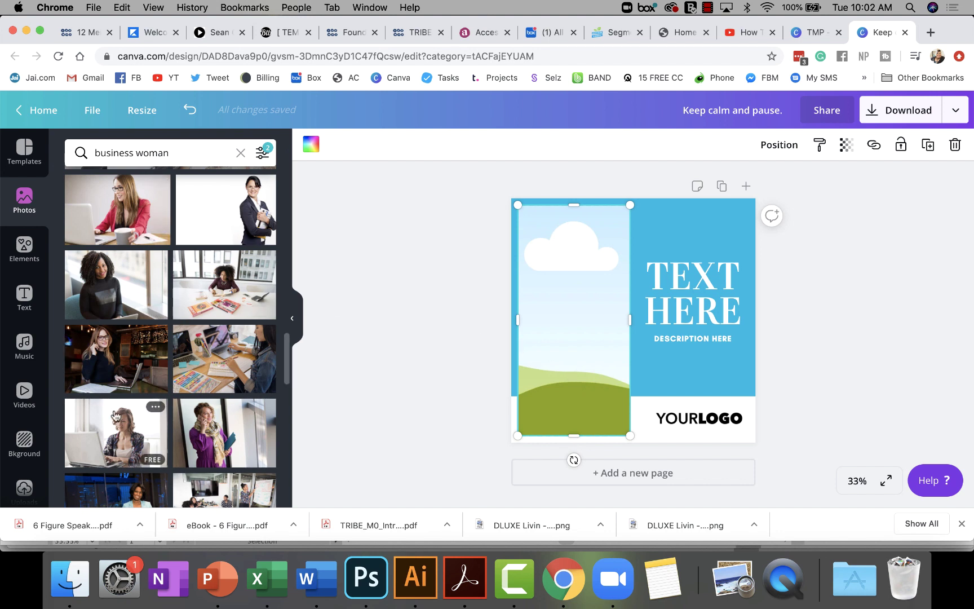
Return to the main Photos library showing categories, recently used and trending photos
{"action": "scroll", "coordinate": [115, 416], "scroll_direction": "down", "scroll_amount": 1}
{"action": "scroll", "coordinate": [115, 416], "scroll_direction": "up", "scroll_amount": 3}
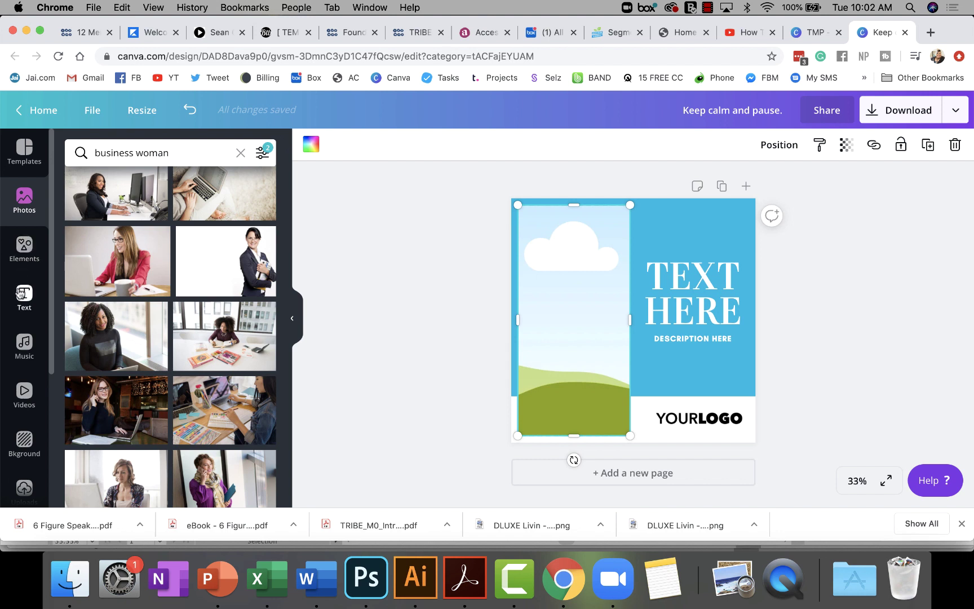
{"action": "left_click", "coordinate": [24, 204]}
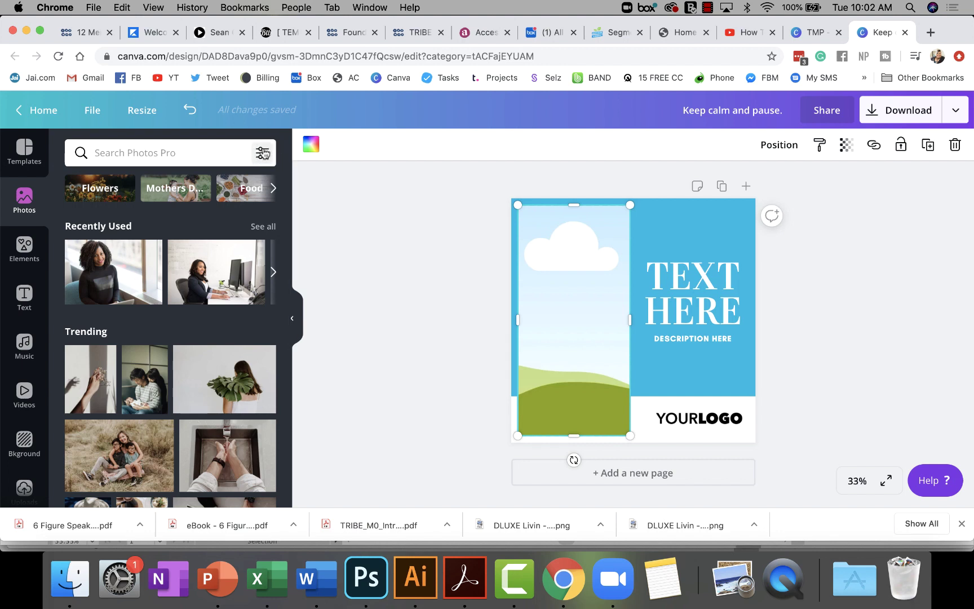
Filter photo results to free-only images with vertical orientation
{"action": "left_click", "coordinate": [262, 153]}
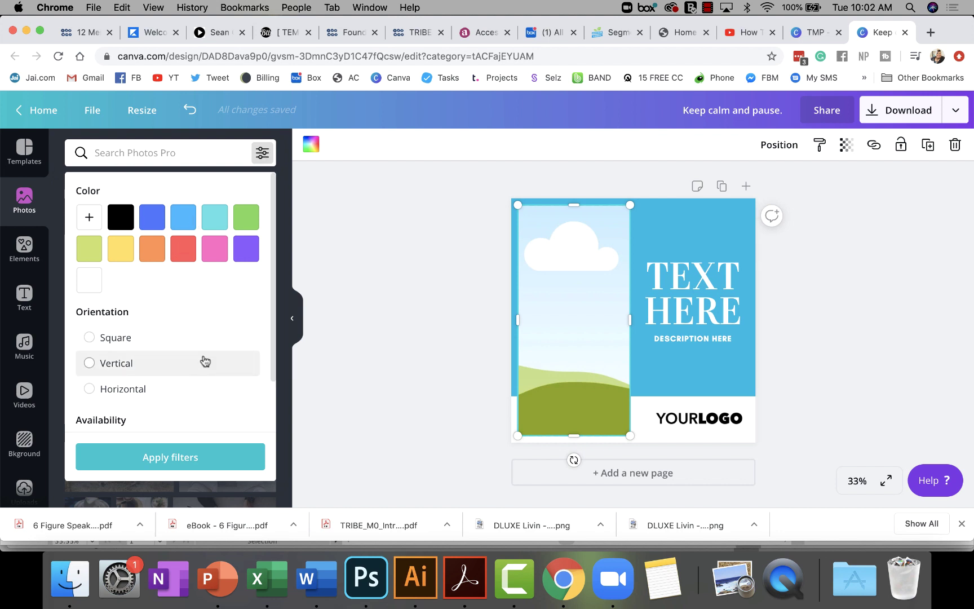
{"action": "scroll", "coordinate": [199, 335], "scroll_direction": "down", "scroll_amount": 3}
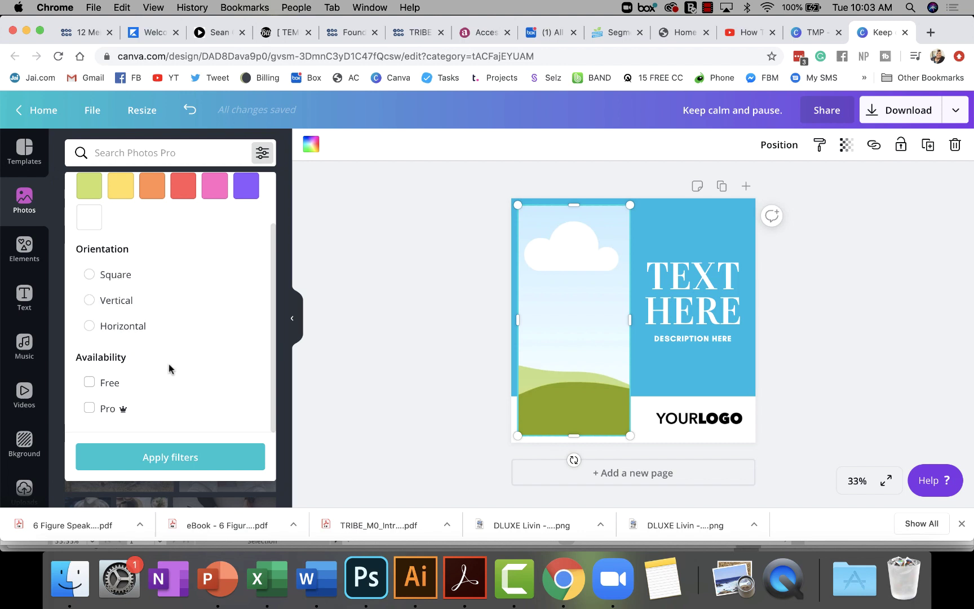
{"action": "left_click", "coordinate": [87, 383]}
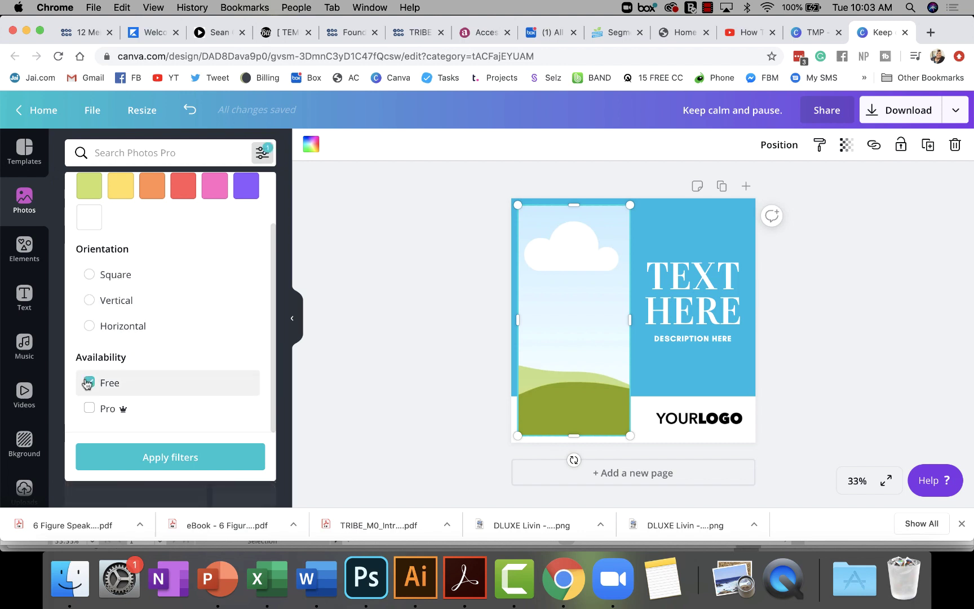
{"action": "left_click", "coordinate": [90, 409]}
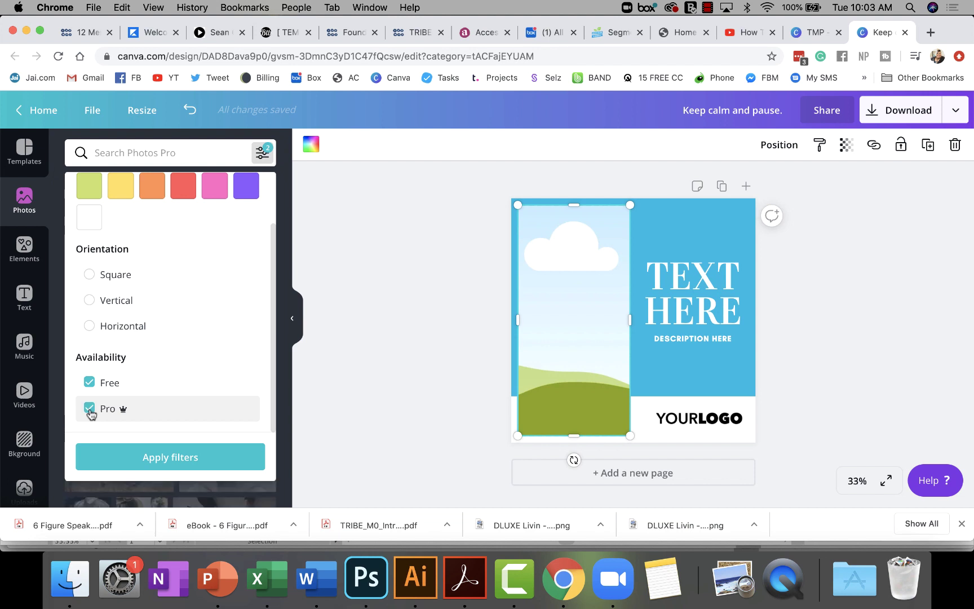
{"action": "left_click", "coordinate": [89, 408]}
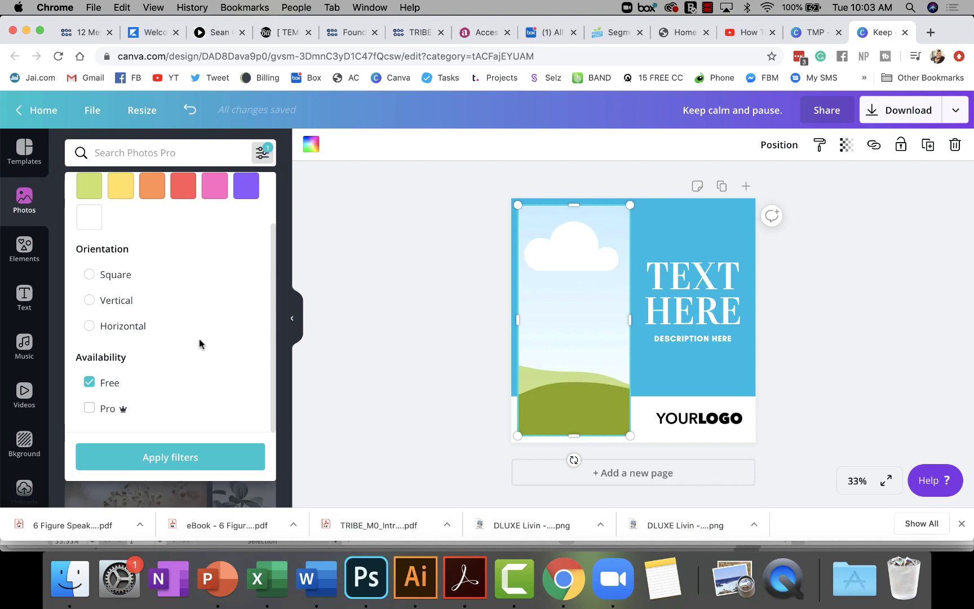
{"action": "left_click", "coordinate": [90, 301]}
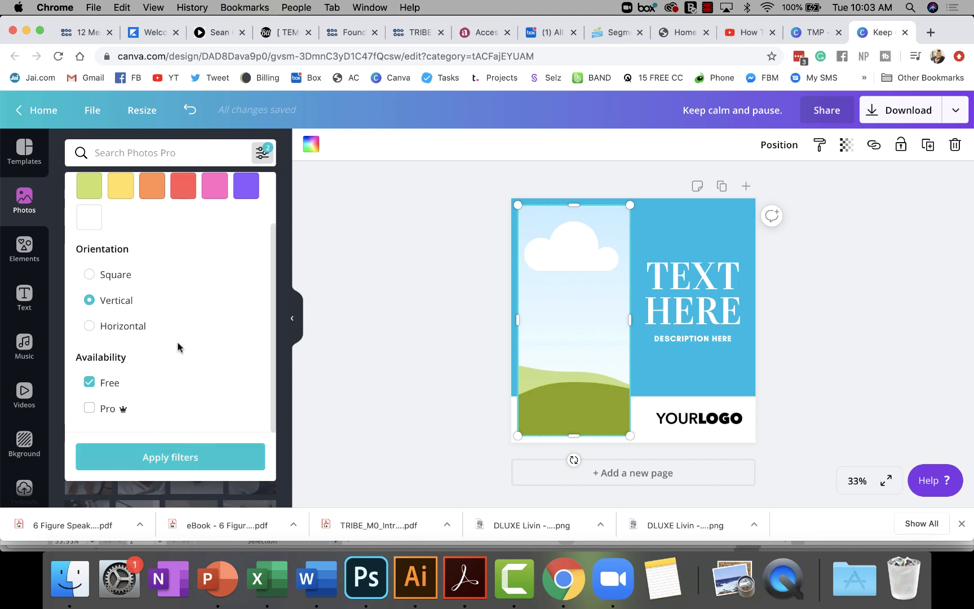
{"action": "scroll", "coordinate": [178, 344], "scroll_direction": "up", "scroll_amount": 2}
{"action": "scroll", "coordinate": [178, 346], "scroll_direction": "down", "scroll_amount": 2}
{"action": "left_click", "coordinate": [170, 455]}
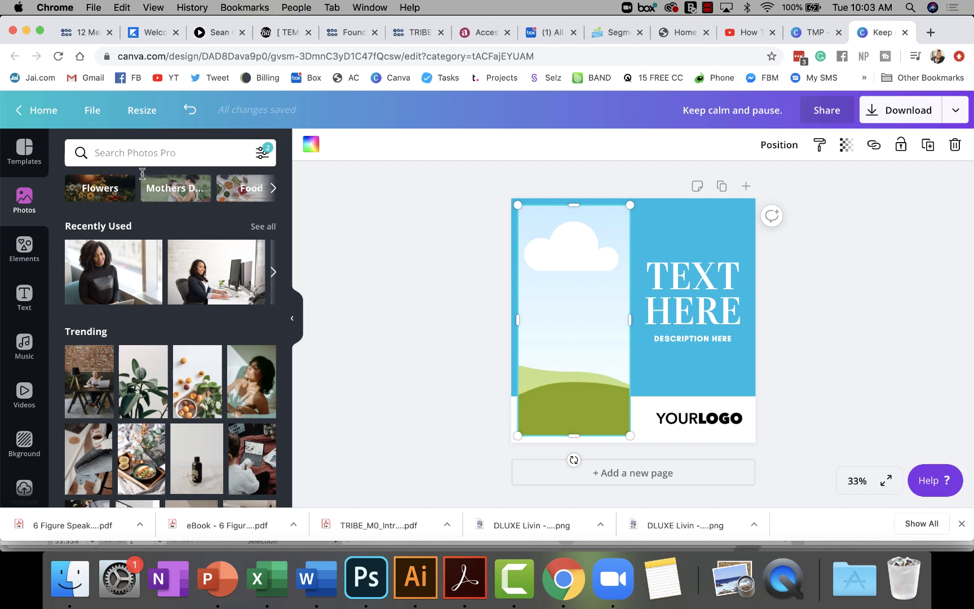
Rerun the 'business woman' search from recent searches and browse the filtered results
{"action": "left_click", "coordinate": [145, 150]}
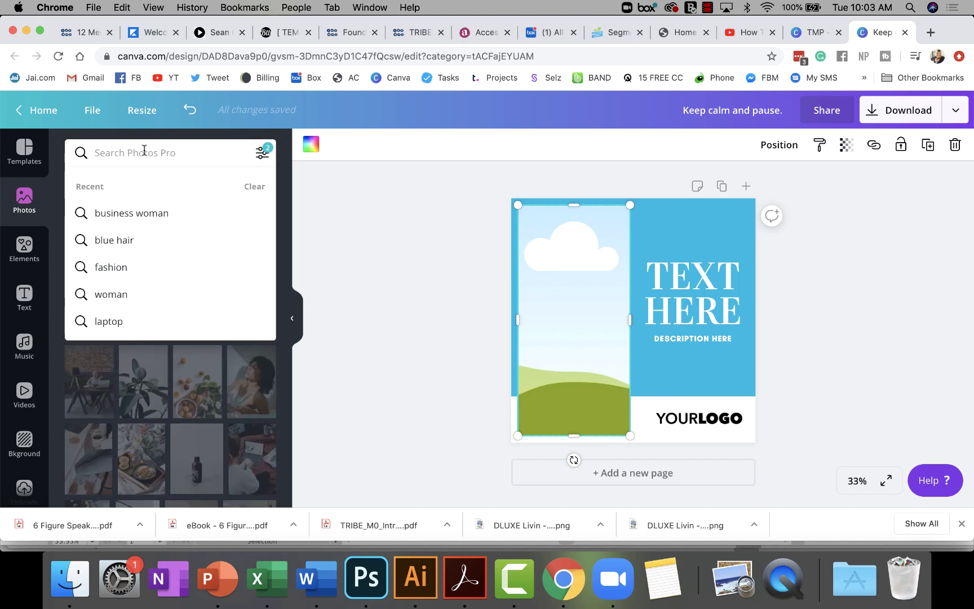
{"action": "left_click", "coordinate": [135, 213]}
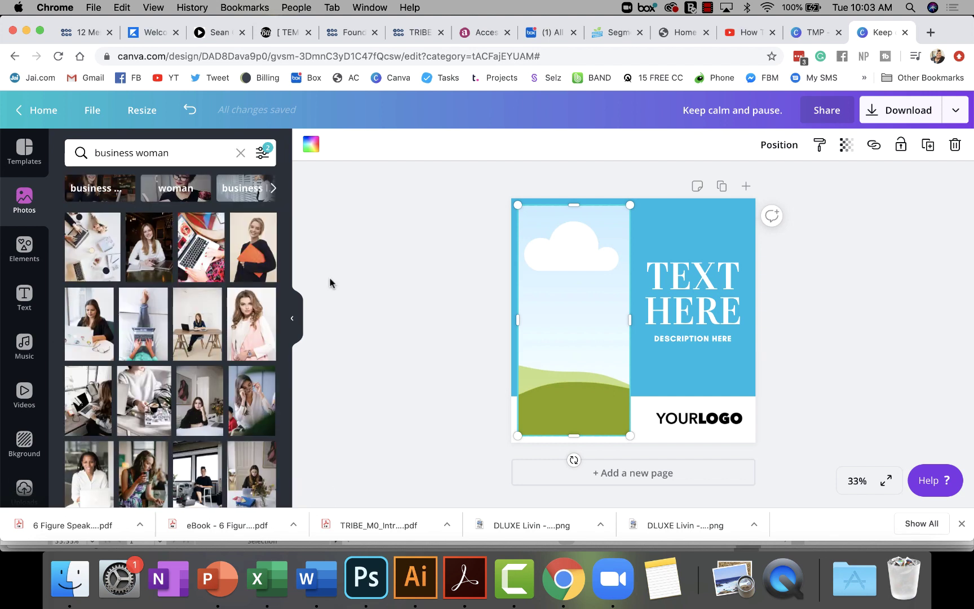
{"action": "scroll", "coordinate": [192, 389], "scroll_direction": "down", "scroll_amount": 3}
{"action": "scroll", "coordinate": [191, 389], "scroll_direction": "down", "scroll_amount": 5}
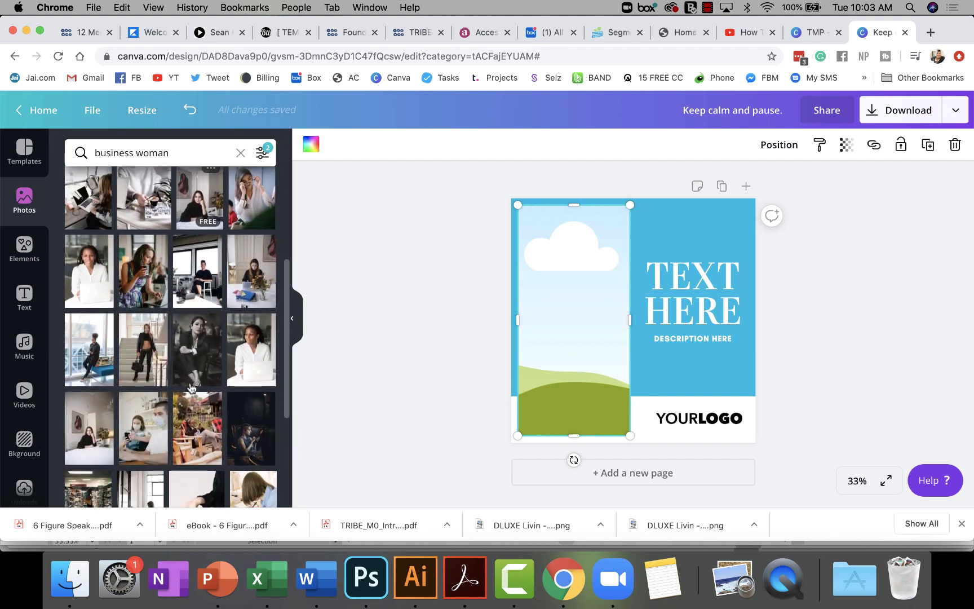
{"action": "scroll", "coordinate": [192, 387], "scroll_direction": "down", "scroll_amount": 5}
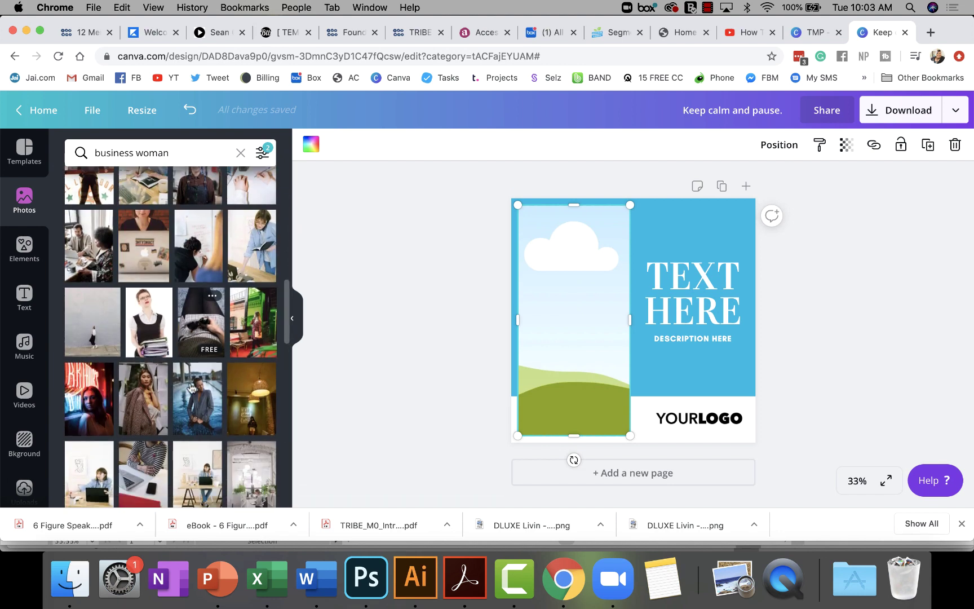
{"action": "scroll", "coordinate": [191, 388], "scroll_direction": "down", "scroll_amount": 5}
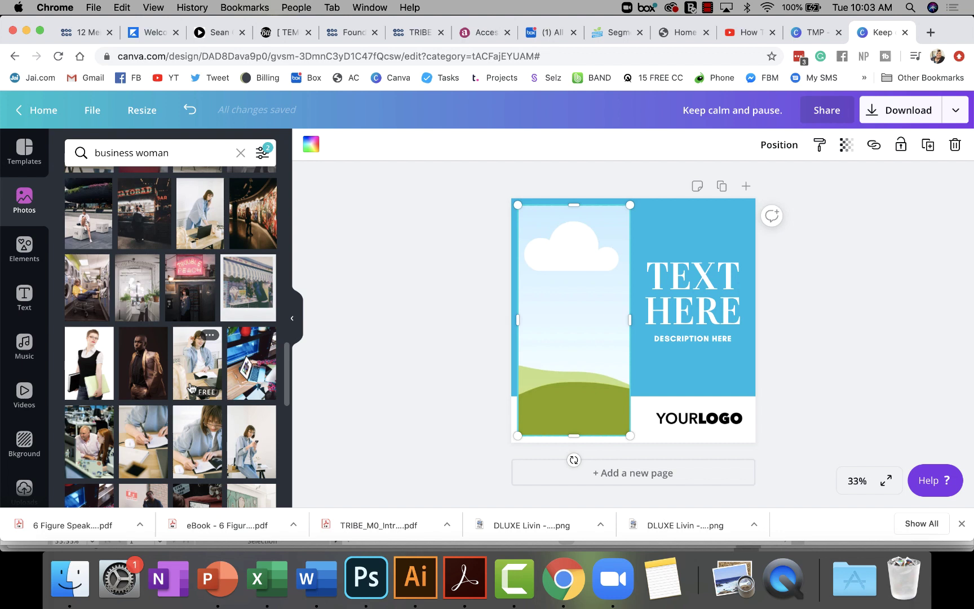
{"action": "scroll", "coordinate": [192, 387], "scroll_direction": "down", "scroll_amount": 5}
{"action": "scroll", "coordinate": [192, 388], "scroll_direction": "down", "scroll_amount": 3}
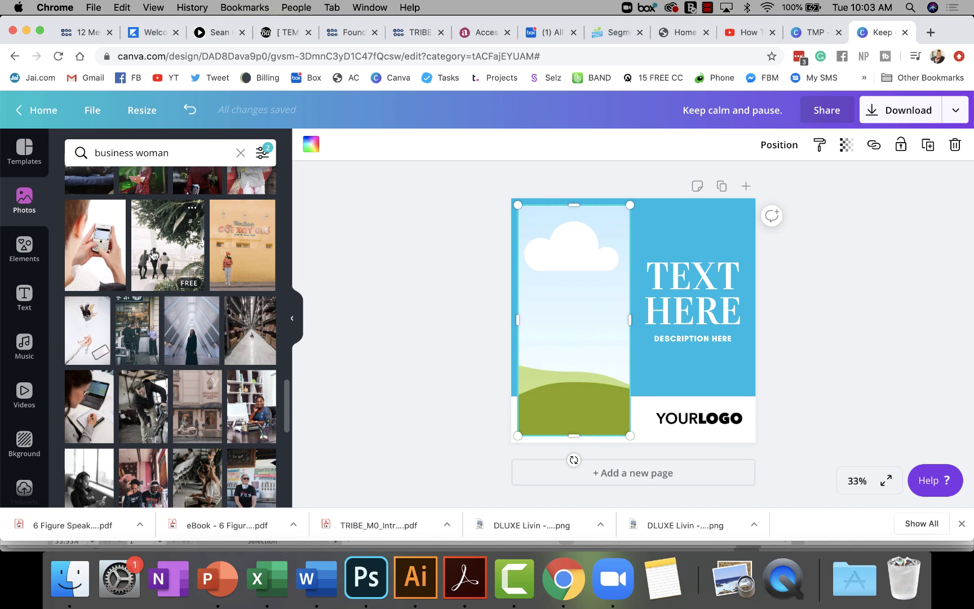
Place the people-walking-past-plants photo into the left image frame
{"action": "left_click", "coordinate": [152, 248]}
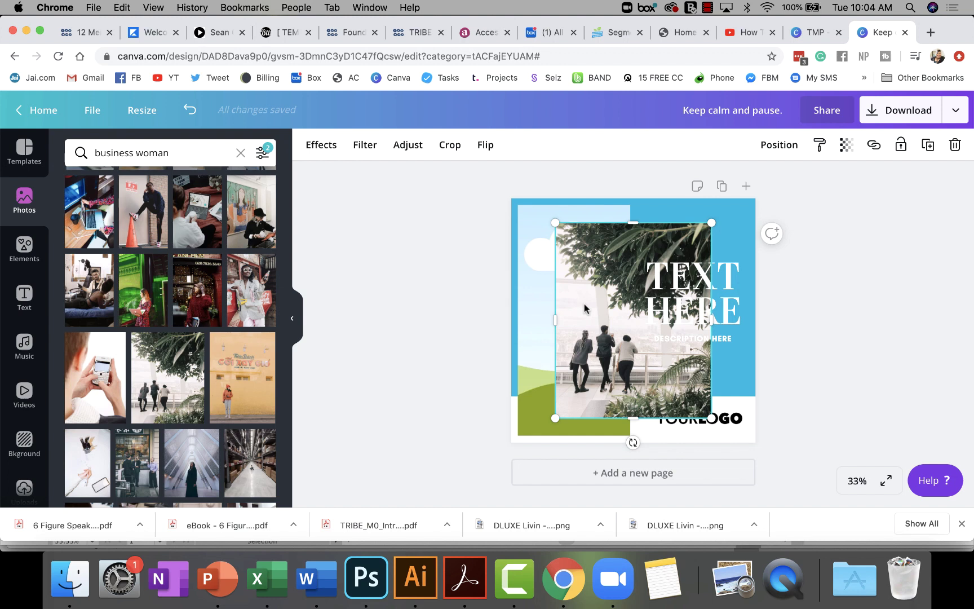
{"action": "key", "text": "Delete"}
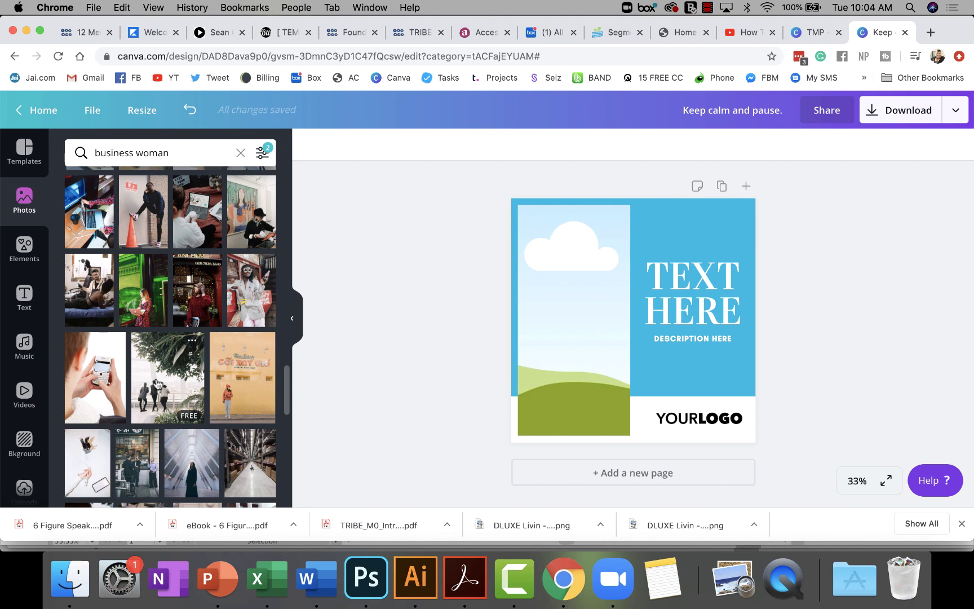
{"action": "left_click_drag", "start_coordinate": [158, 384], "coordinate": [541, 339]}
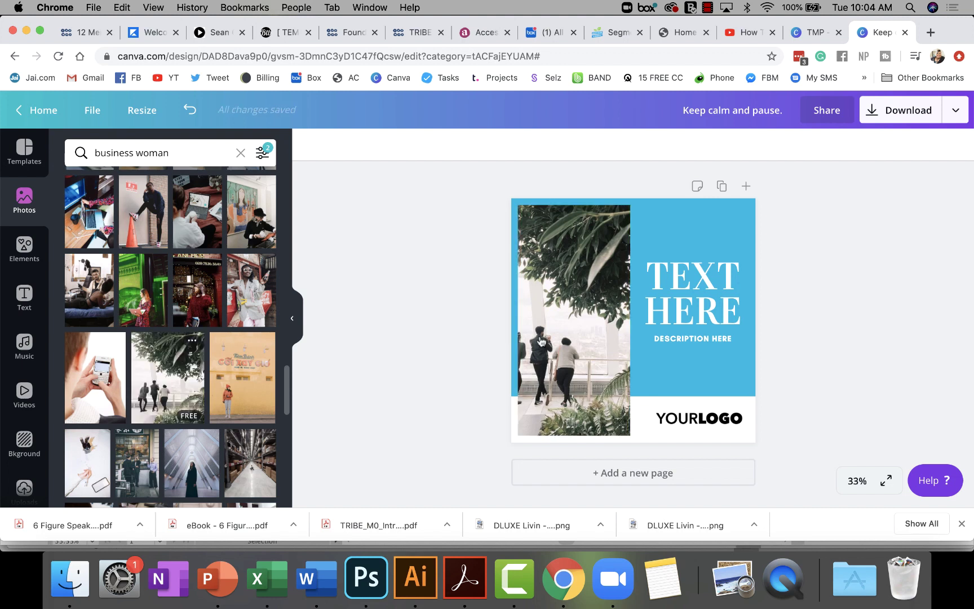
{"action": "left_click", "coordinate": [190, 110]}
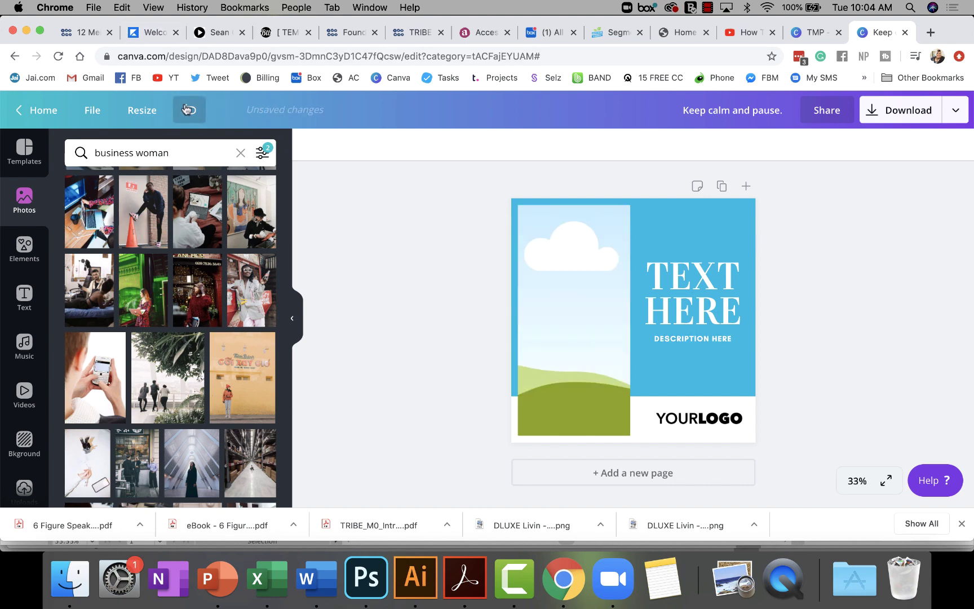
{"action": "left_click_drag", "start_coordinate": [160, 394], "coordinate": [567, 302]}
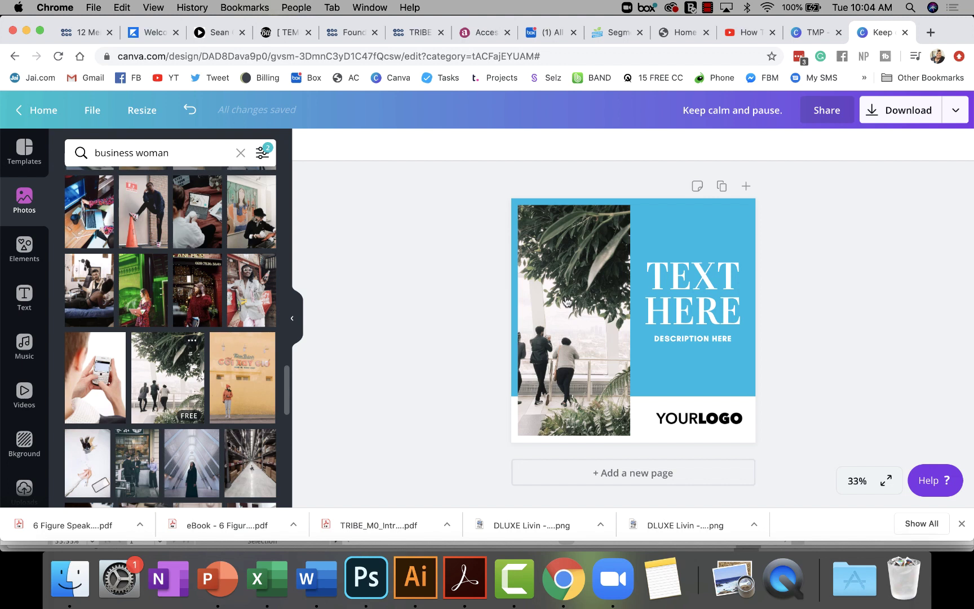
{"action": "left_click_drag", "start_coordinate": [568, 301], "coordinate": [567, 301]}
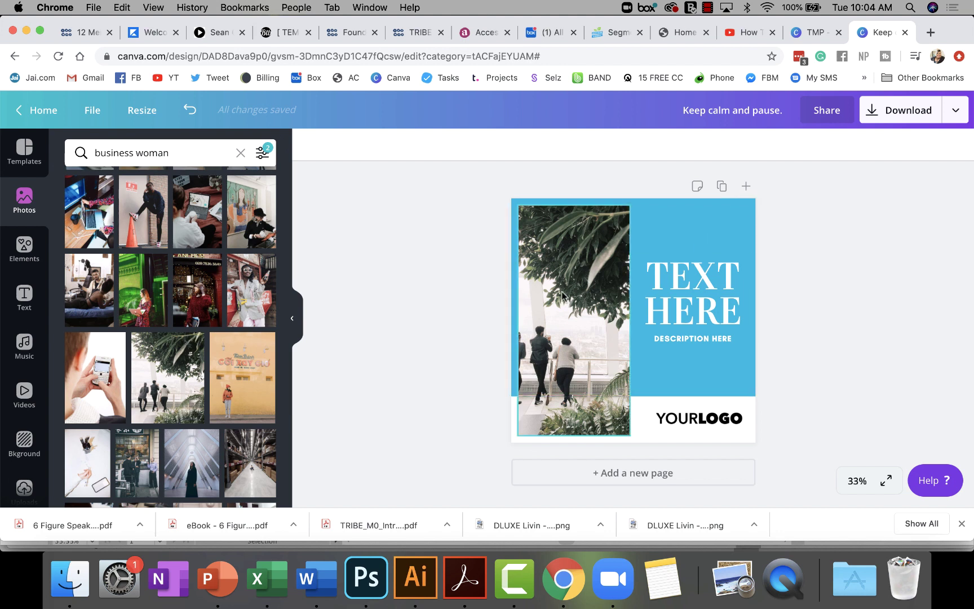
Shift the three-people photo right inside the left frame's crop so it fills the frame
{"action": "left_click", "coordinate": [562, 296]}
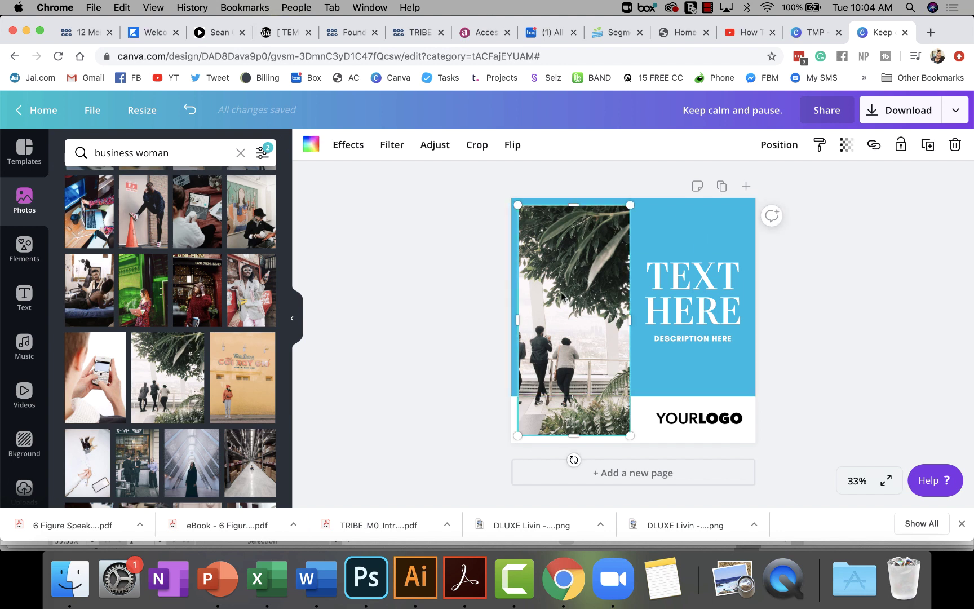
{"action": "left_click", "coordinate": [457, 320]}
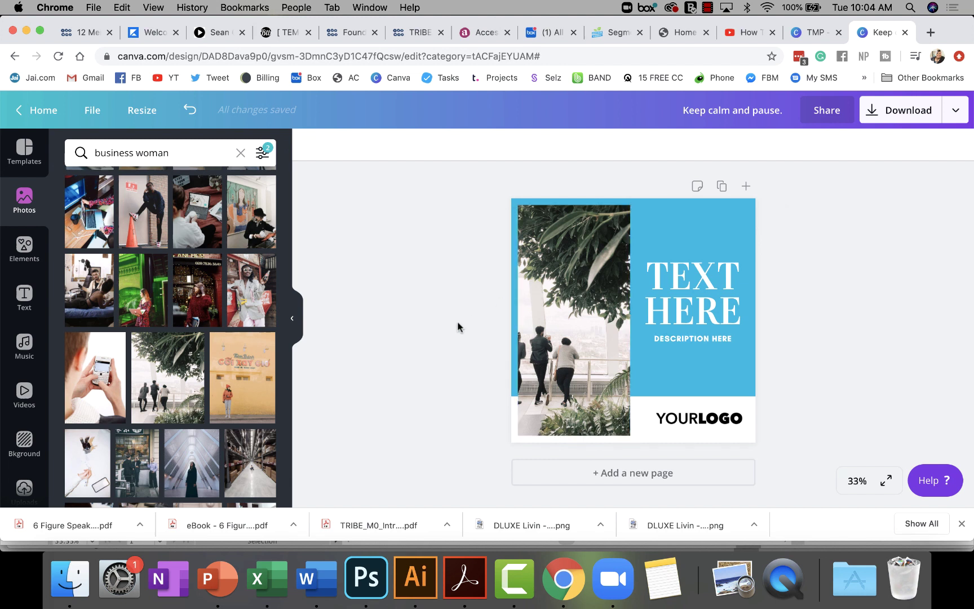
{"action": "left_click", "coordinate": [588, 331]}
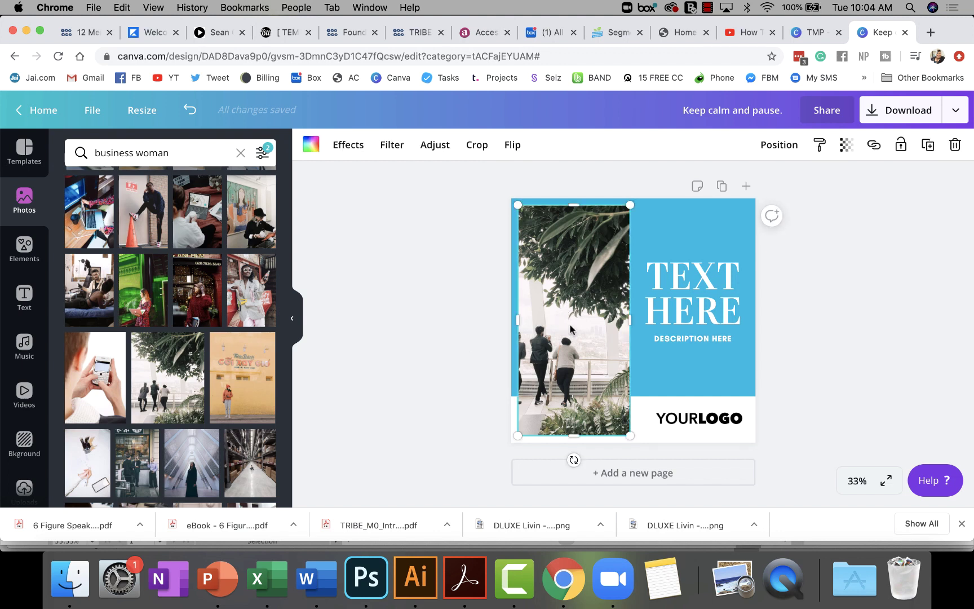
{"action": "left_click", "coordinate": [472, 148]}
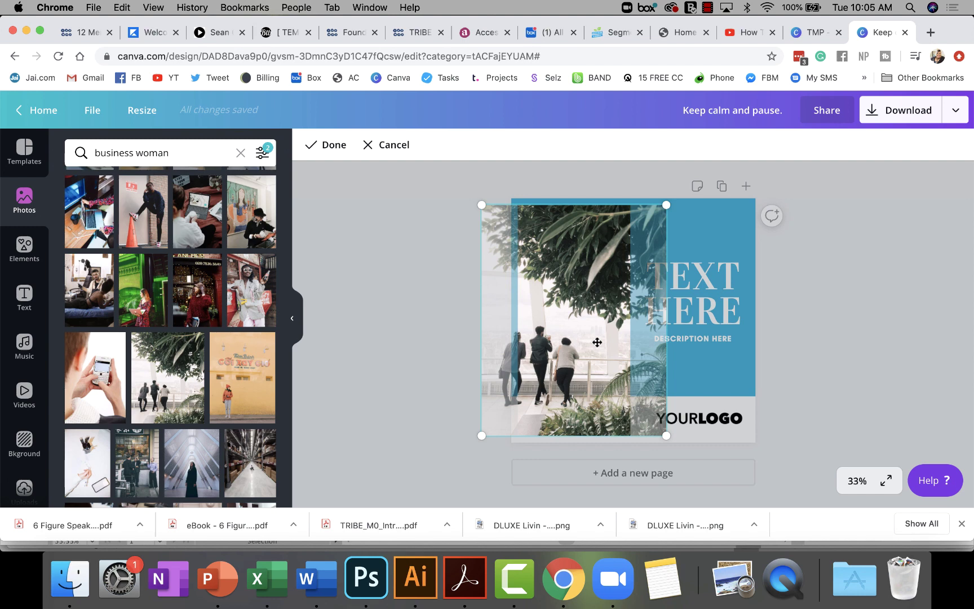
{"action": "left_click_drag", "start_coordinate": [597, 343], "coordinate": [637, 345]}
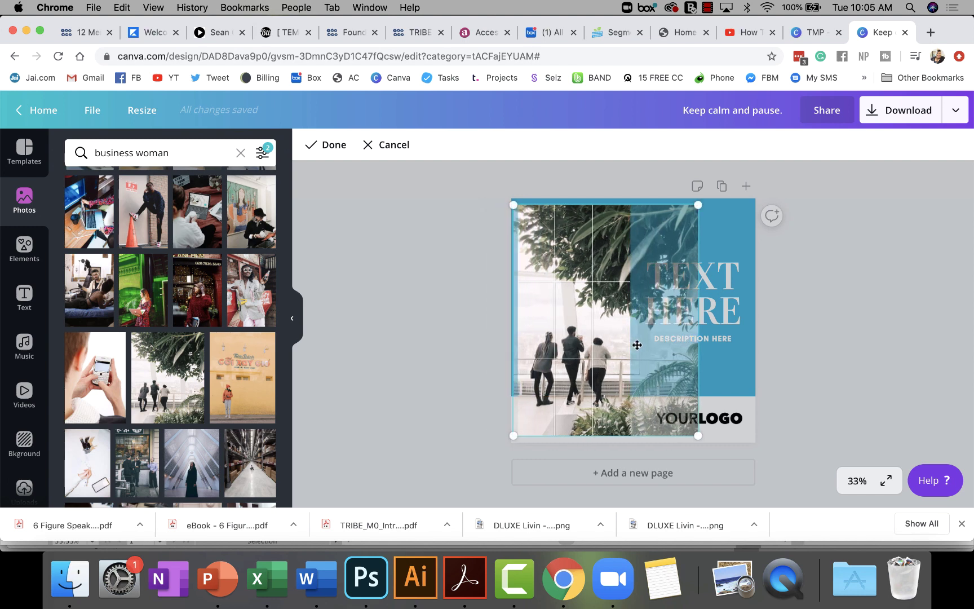
{"action": "left_click", "coordinate": [319, 146]}
{"action": "left_click", "coordinate": [410, 312]}
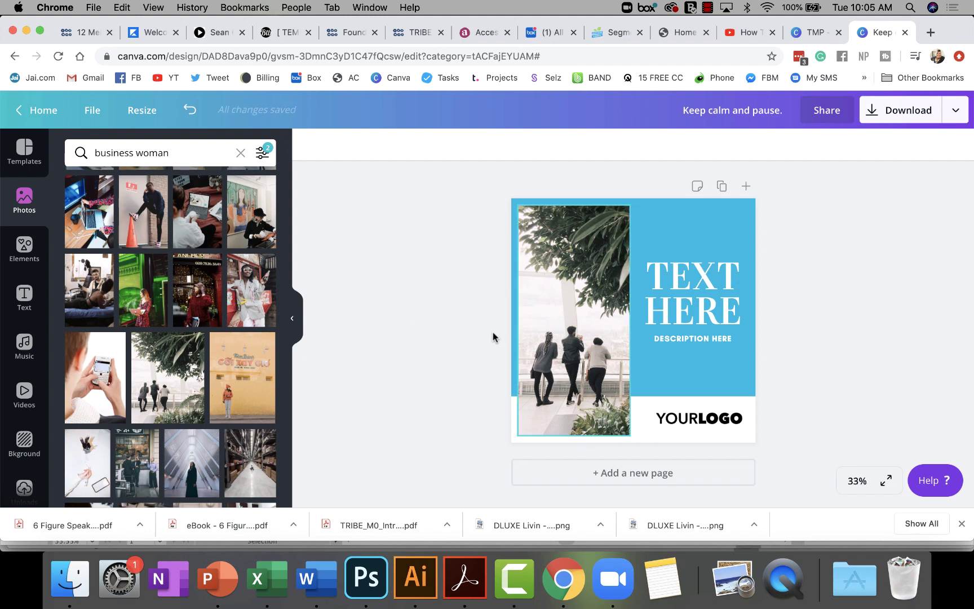
{"action": "left_click", "coordinate": [564, 350]}
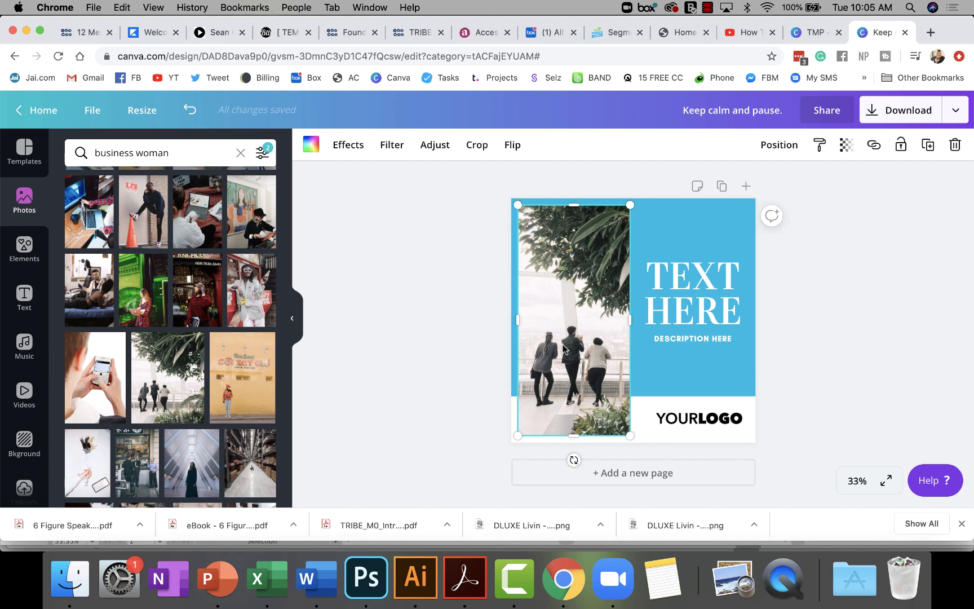
{"action": "double_click", "coordinate": [564, 350]}
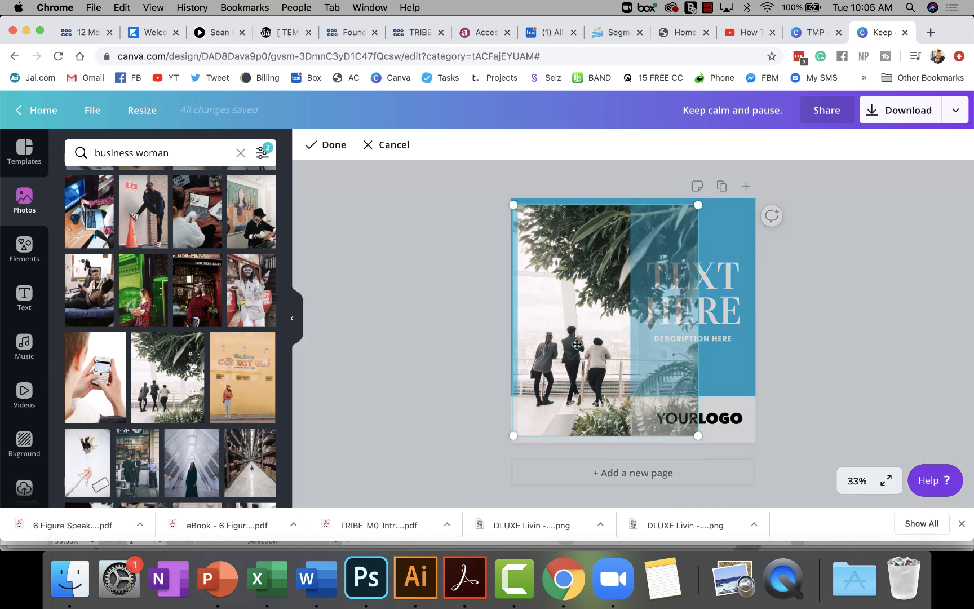
{"action": "left_click_drag", "start_coordinate": [564, 345], "coordinate": [498, 348]}
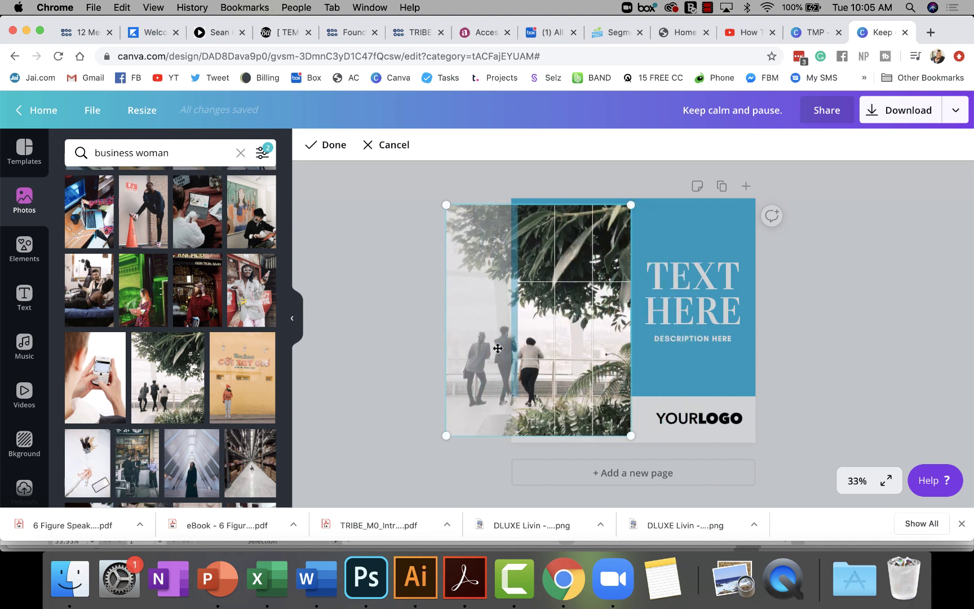
{"action": "left_click", "coordinate": [323, 153]}
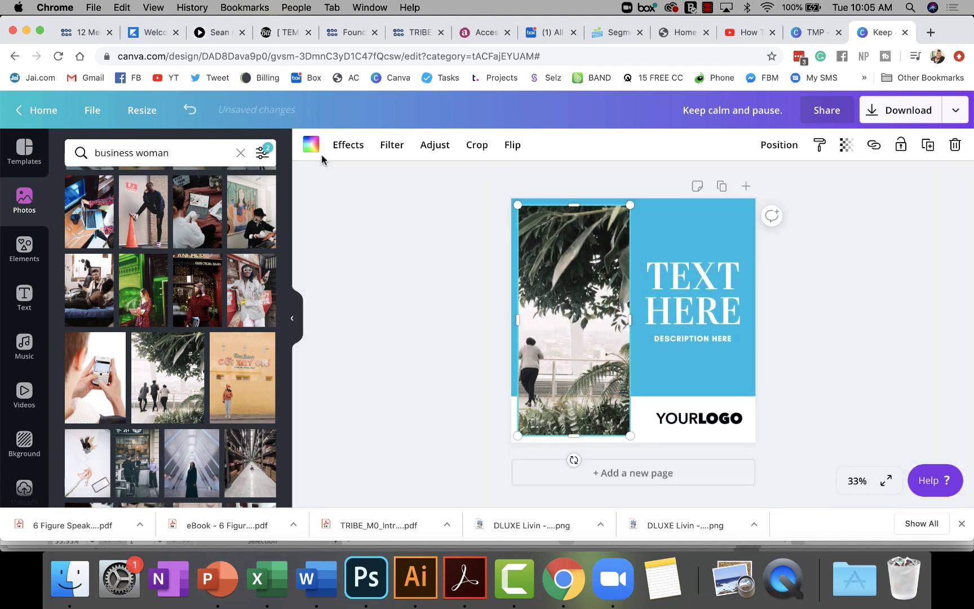
{"action": "double_click", "coordinate": [555, 318]}
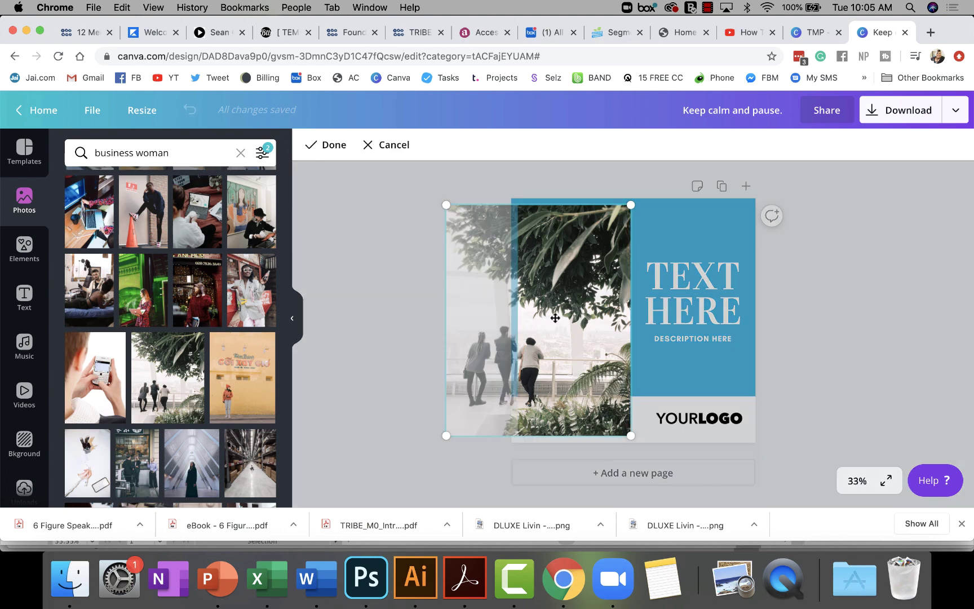
{"action": "left_click_drag", "start_coordinate": [555, 317], "coordinate": [633, 314]}
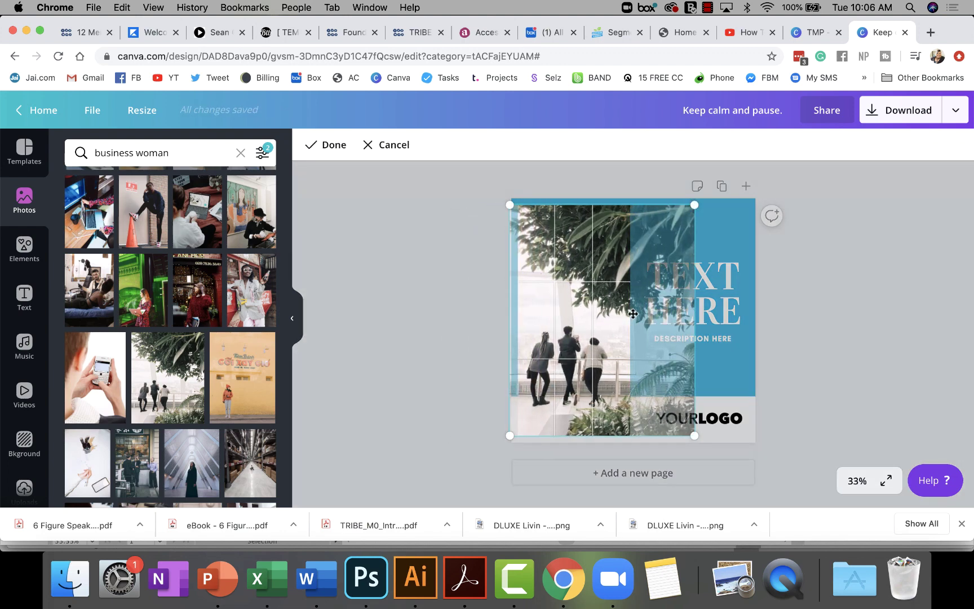
{"action": "key", "text": "Return"}
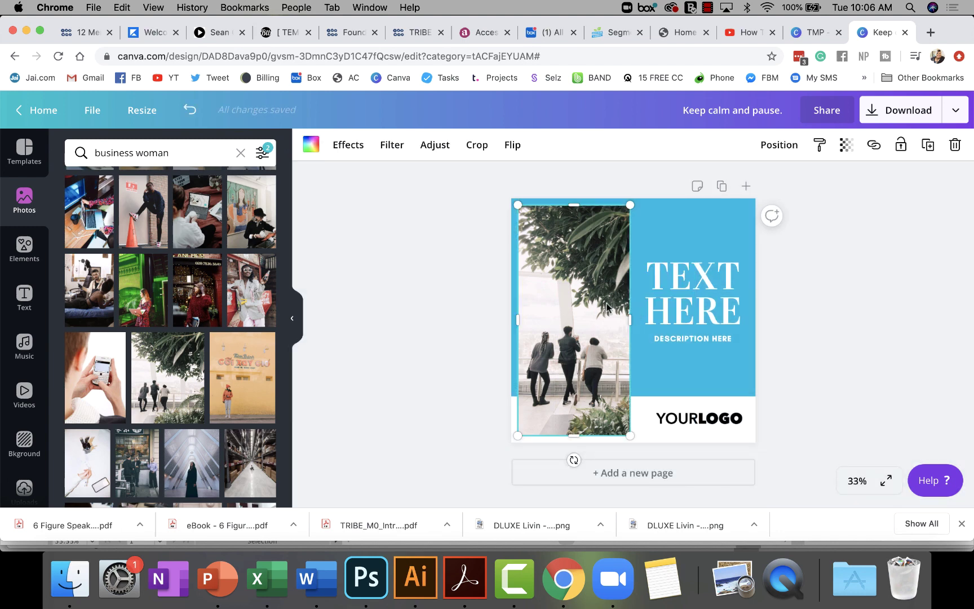
{"action": "left_click", "coordinate": [452, 336]}
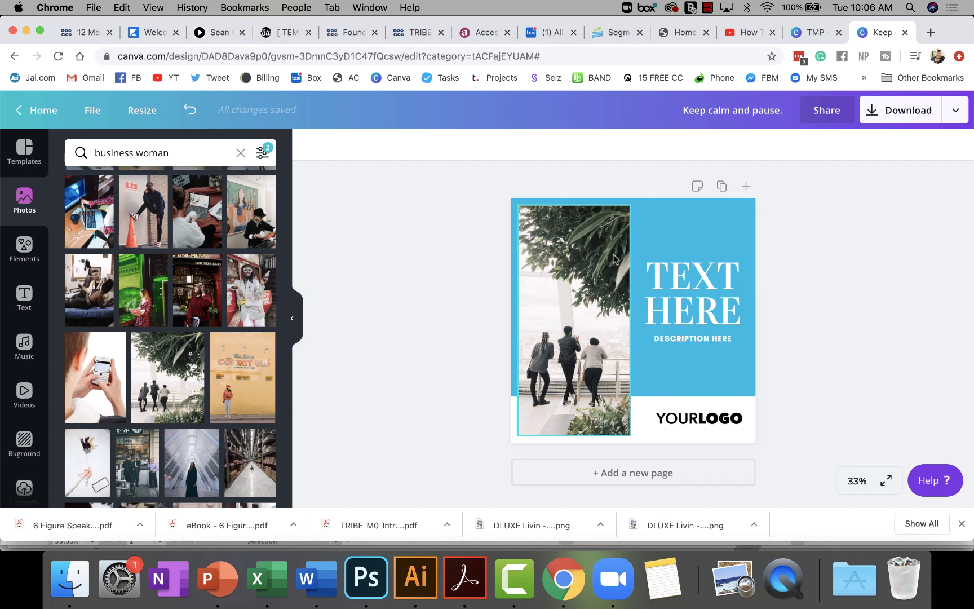
Enlarge the three-person photo within the left frame and reposition the figures
{"action": "double_click", "coordinate": [557, 361]}
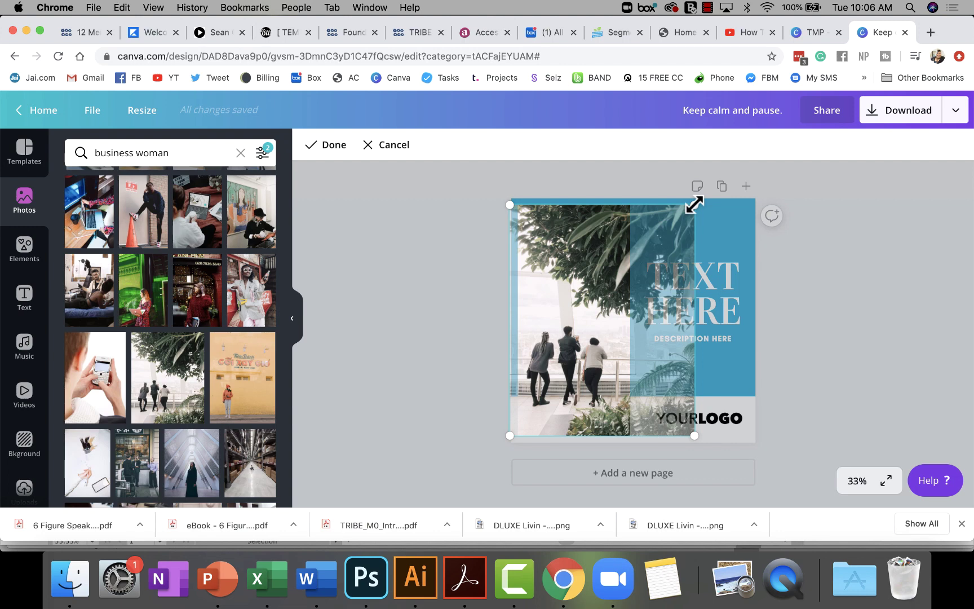
{"action": "left_click_drag", "start_coordinate": [694, 204], "coordinate": [784, 148]}
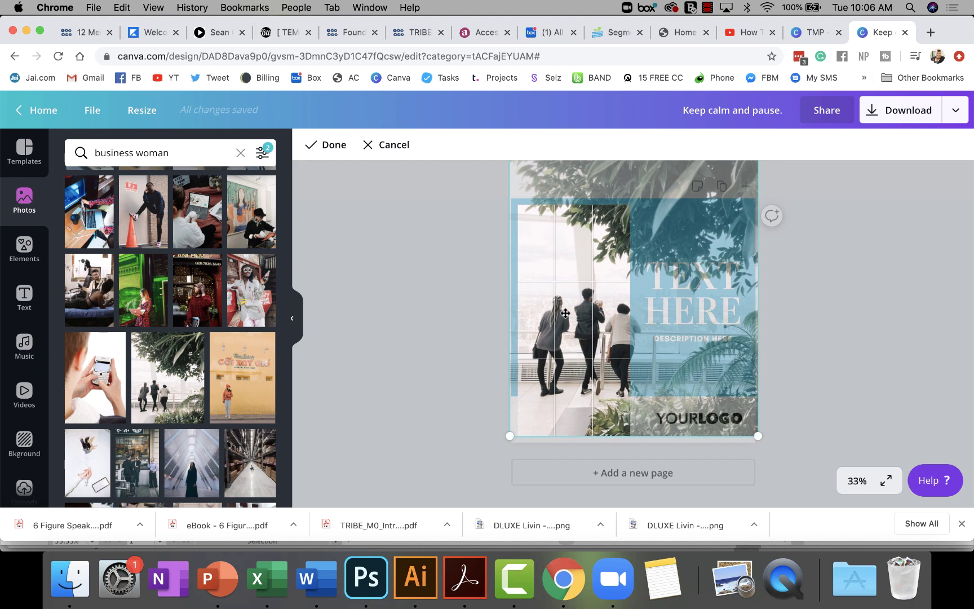
{"action": "left_click_drag", "start_coordinate": [565, 277], "coordinate": [545, 282]}
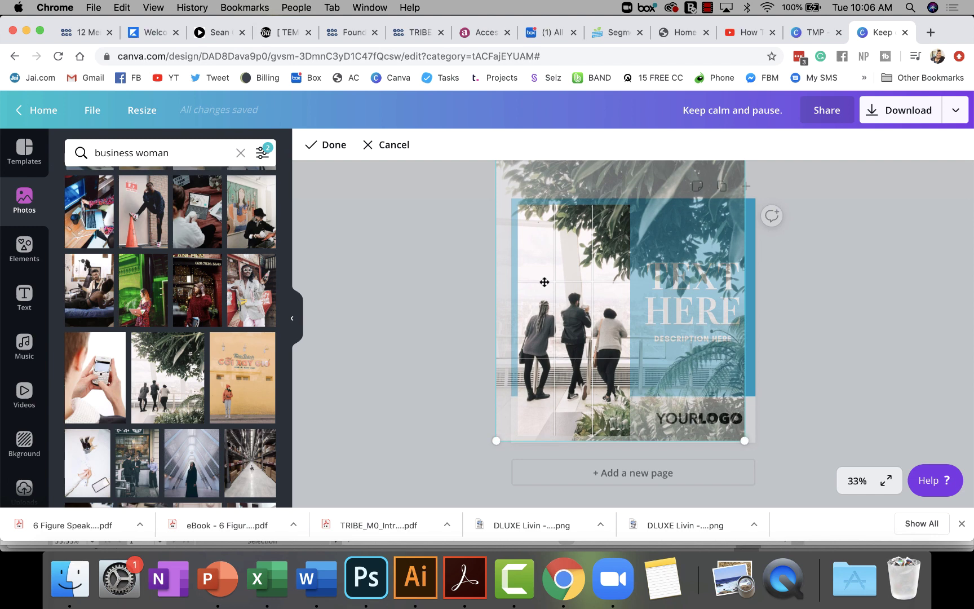
{"action": "left_click", "coordinate": [313, 149]}
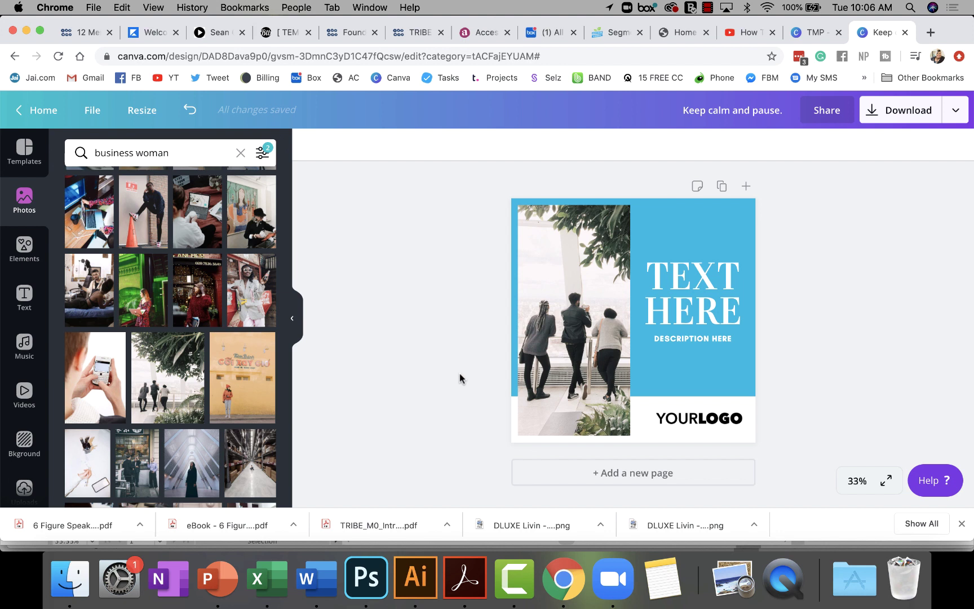
Change the photo filter to horizontal orientation
{"action": "left_click", "coordinate": [262, 153]}
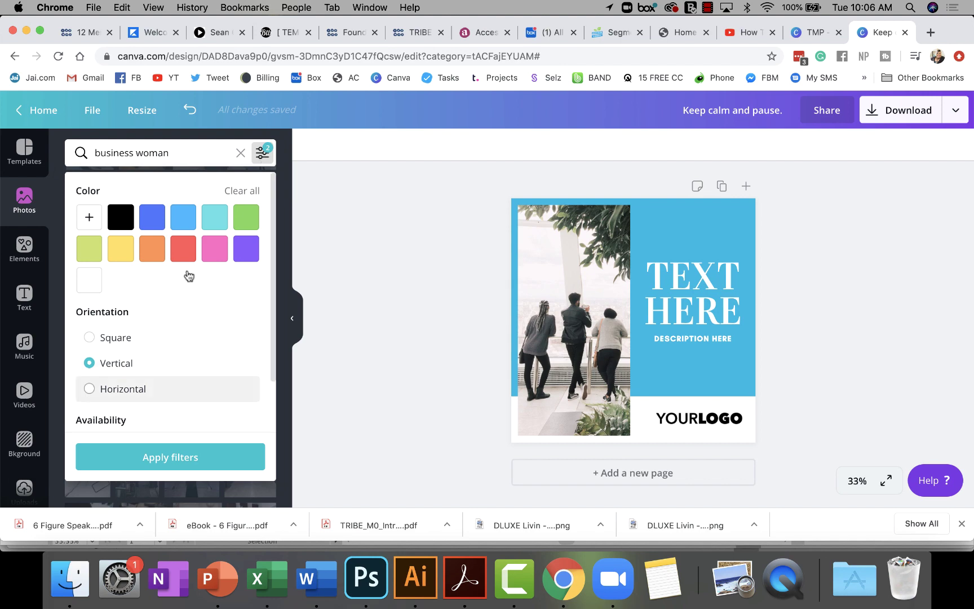
{"action": "left_click", "coordinate": [90, 388]}
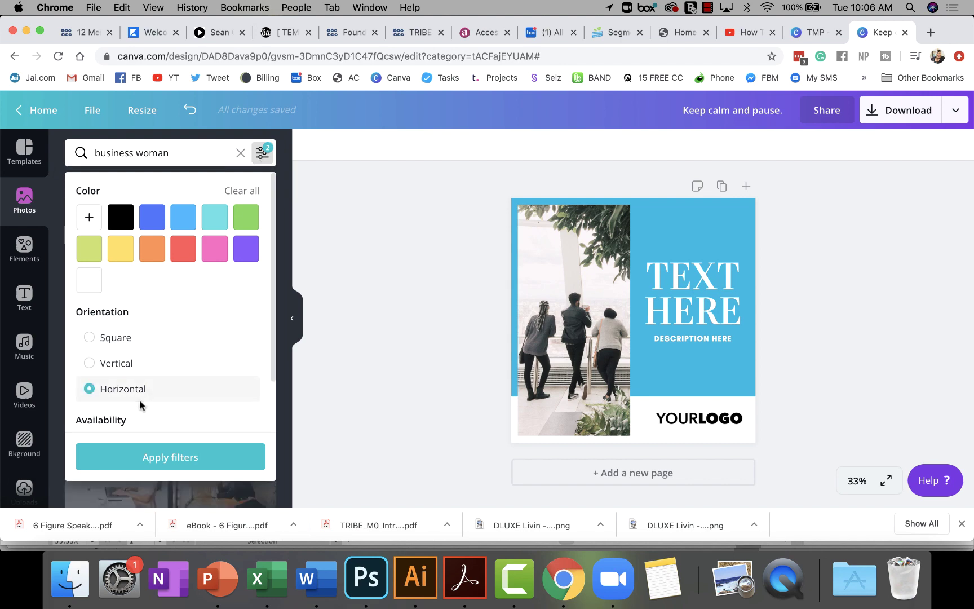
{"action": "left_click", "coordinate": [185, 459]}
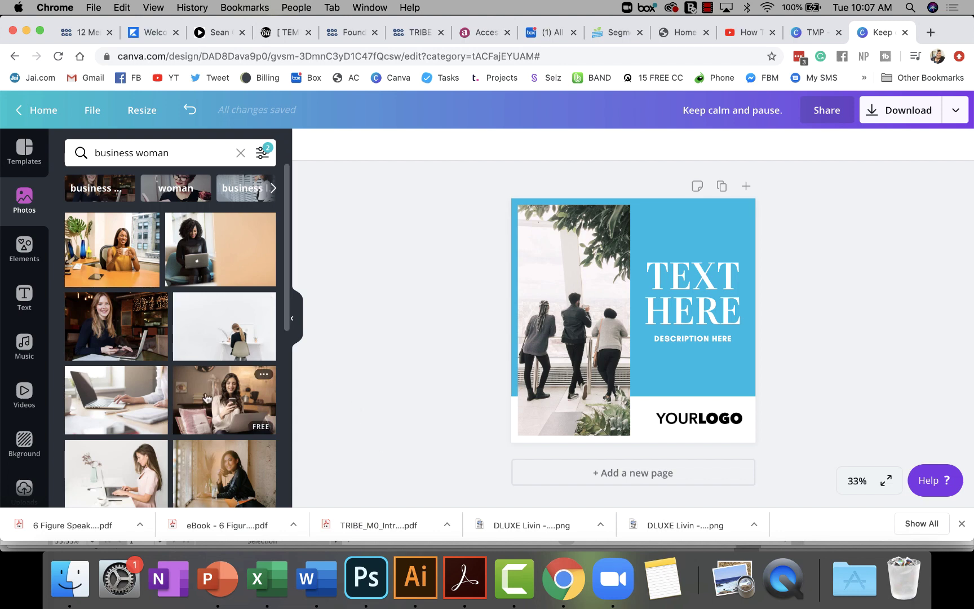
Put the woman-sitting-with-laptop photo into the left frame
{"action": "scroll", "coordinate": [207, 398], "scroll_direction": "down", "scroll_amount": 5}
{"action": "scroll", "coordinate": [207, 398], "scroll_direction": "down", "scroll_amount": 8}
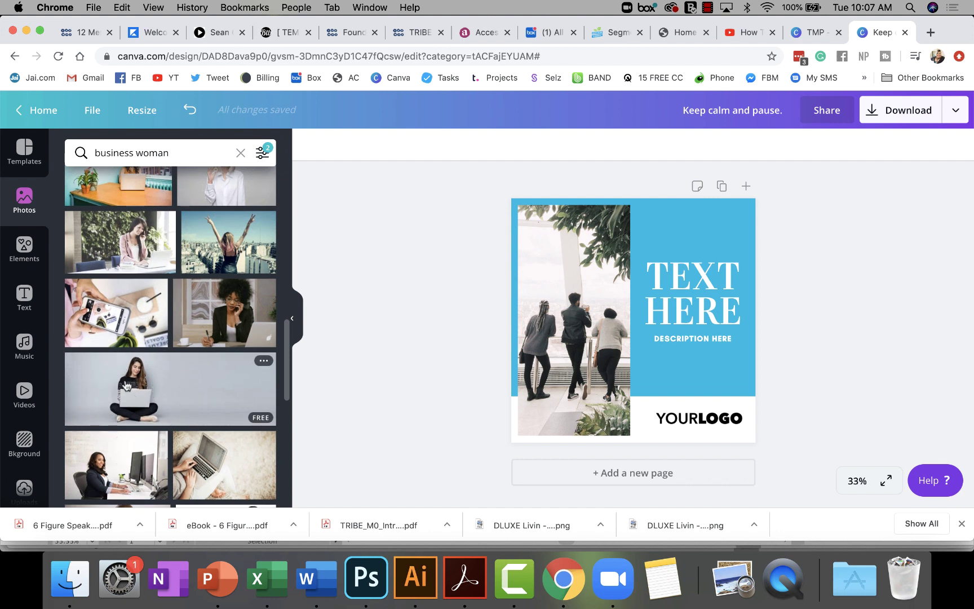
{"action": "left_click", "coordinate": [145, 387]}
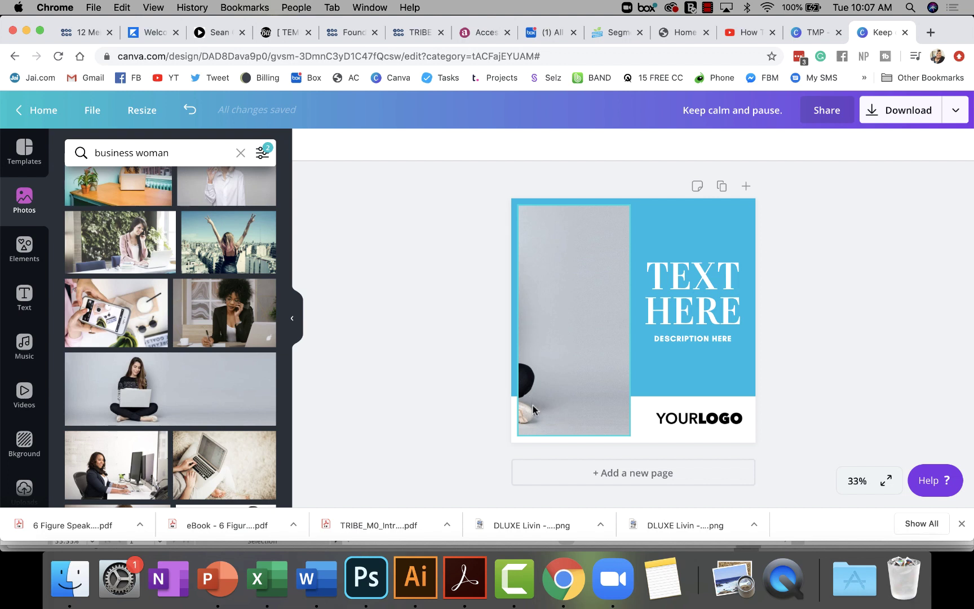
Shift the laptop photo right within its crop so the woman fills the left frame
{"action": "left_click", "coordinate": [553, 303]}
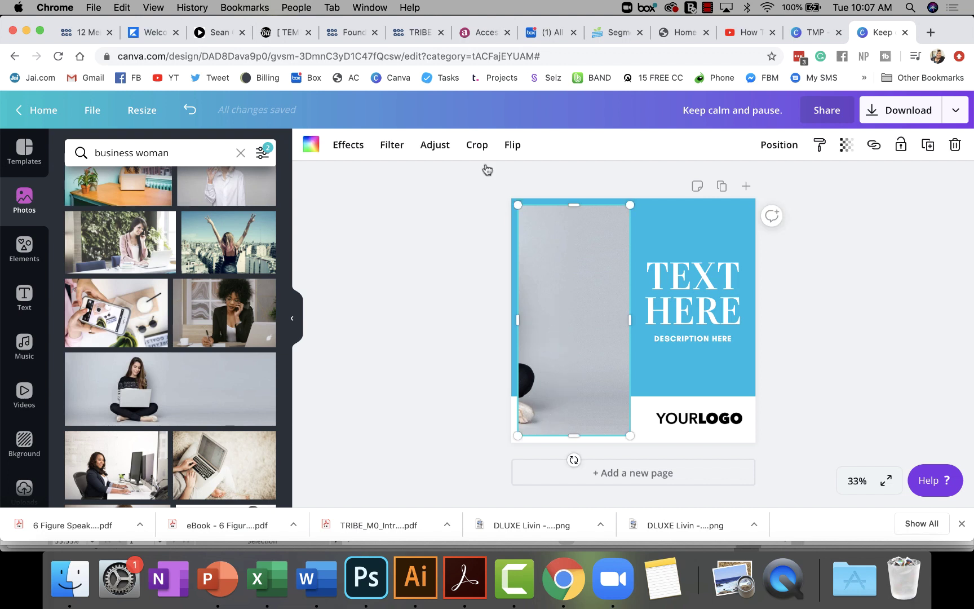
{"action": "left_click", "coordinate": [473, 145]}
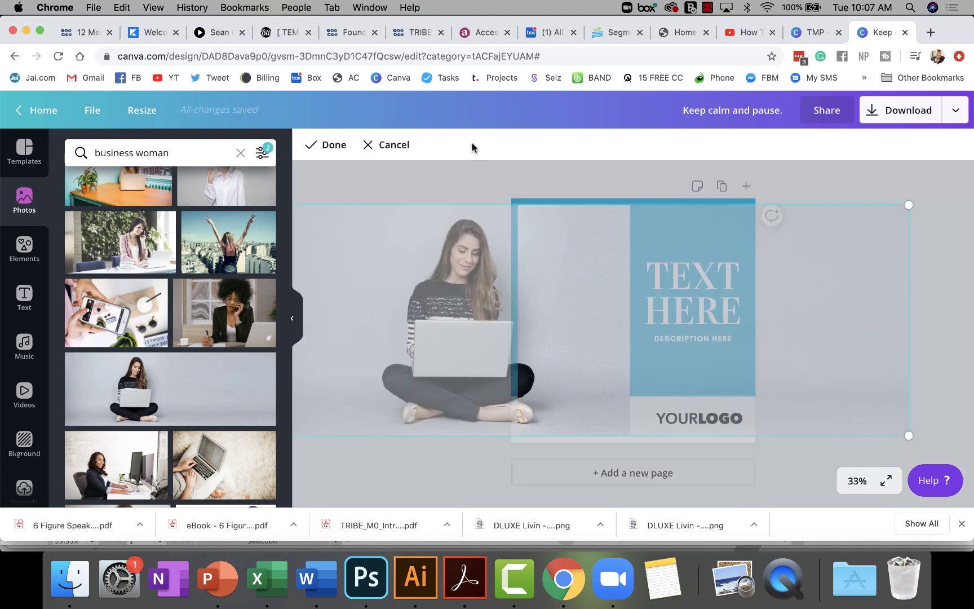
{"action": "left_click_drag", "start_coordinate": [553, 339], "coordinate": [669, 339]}
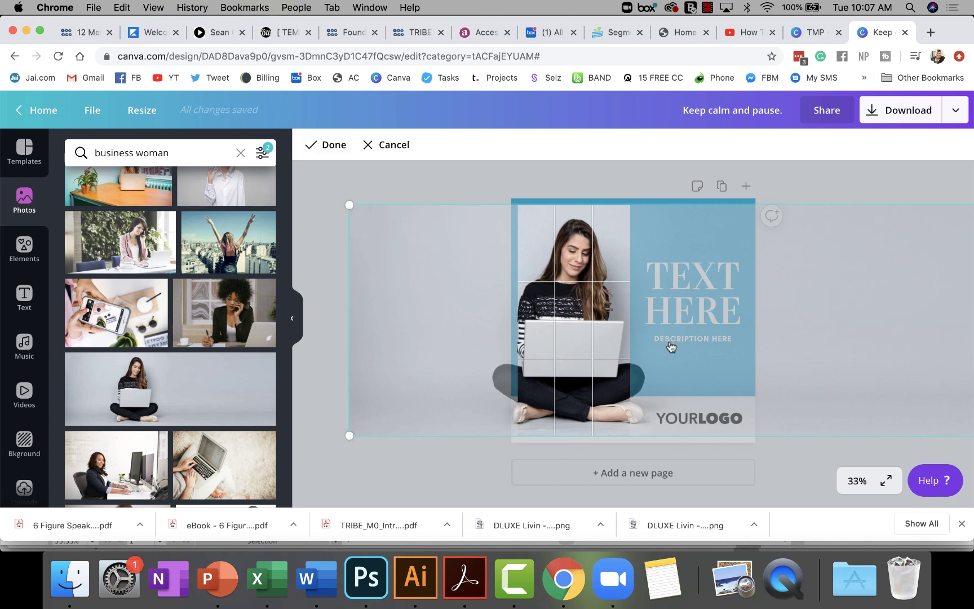
{"action": "left_click", "coordinate": [325, 146]}
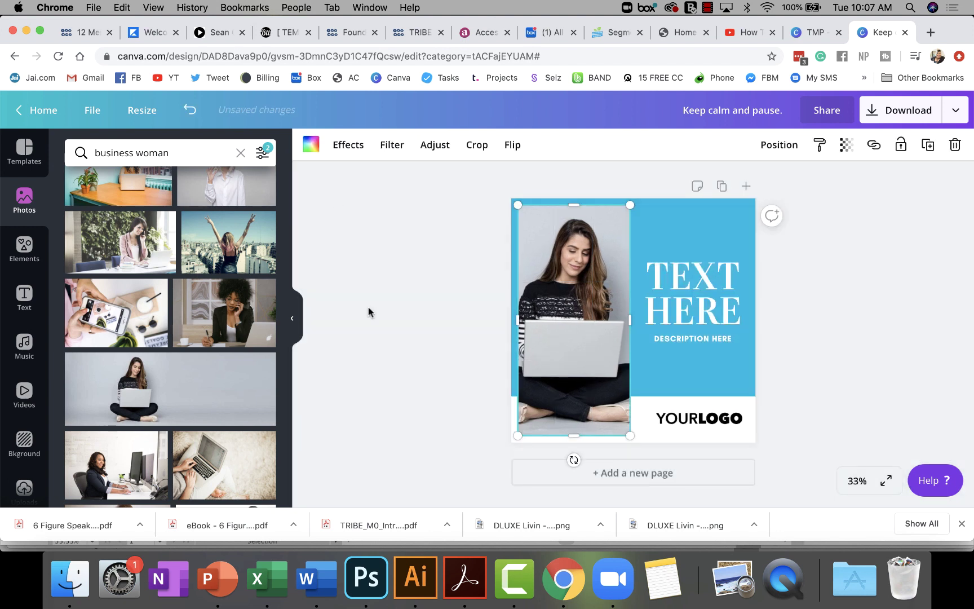
{"action": "left_click", "coordinate": [368, 307]}
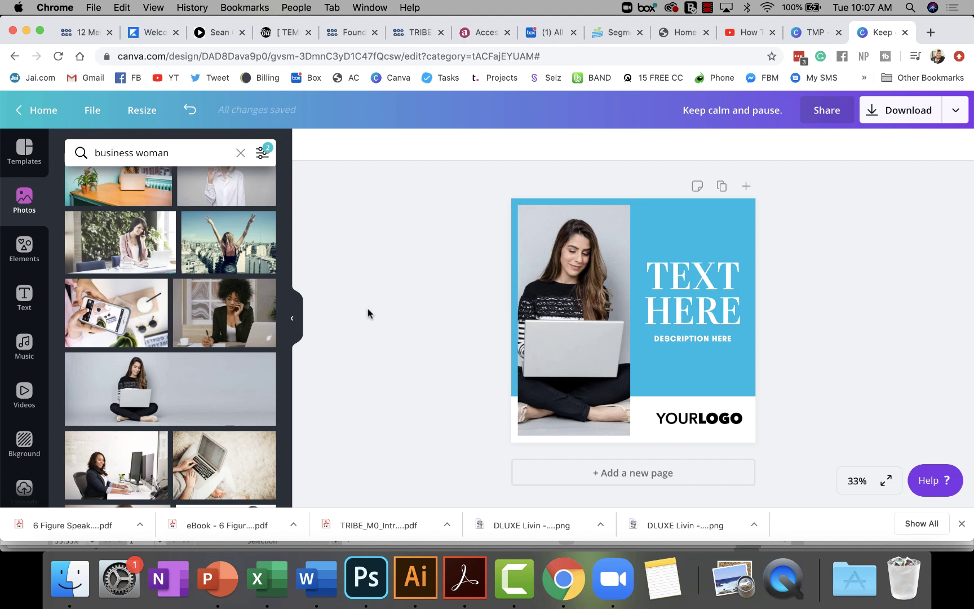
{"action": "scroll", "coordinate": [191, 409], "scroll_direction": "down", "scroll_amount": 4}
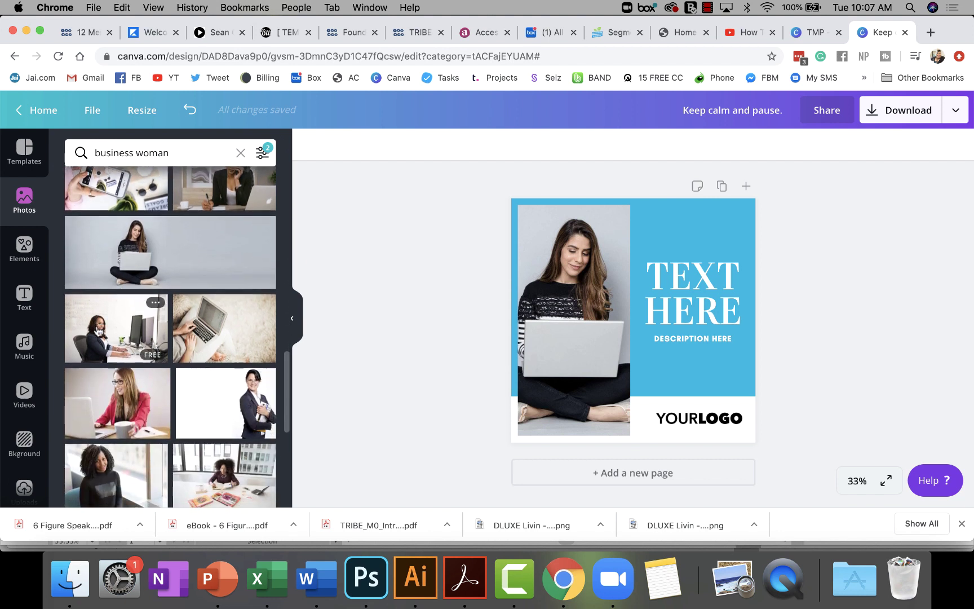
Place the office-desk photo in the left frame, enlarged and cropped to her hands on the keyboard
{"action": "left_click_drag", "start_coordinate": [100, 333], "coordinate": [602, 334]}
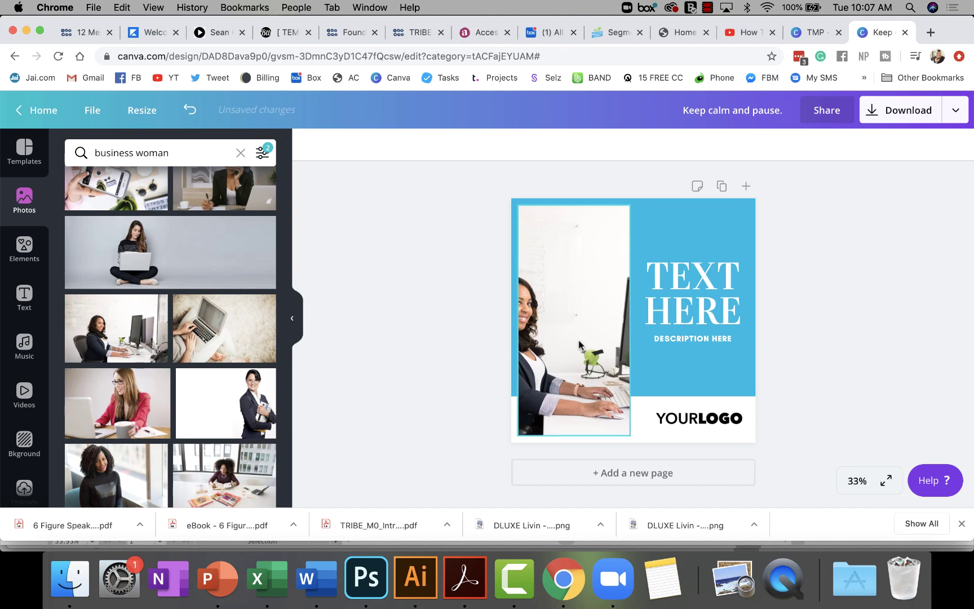
{"action": "double_click", "coordinate": [562, 341]}
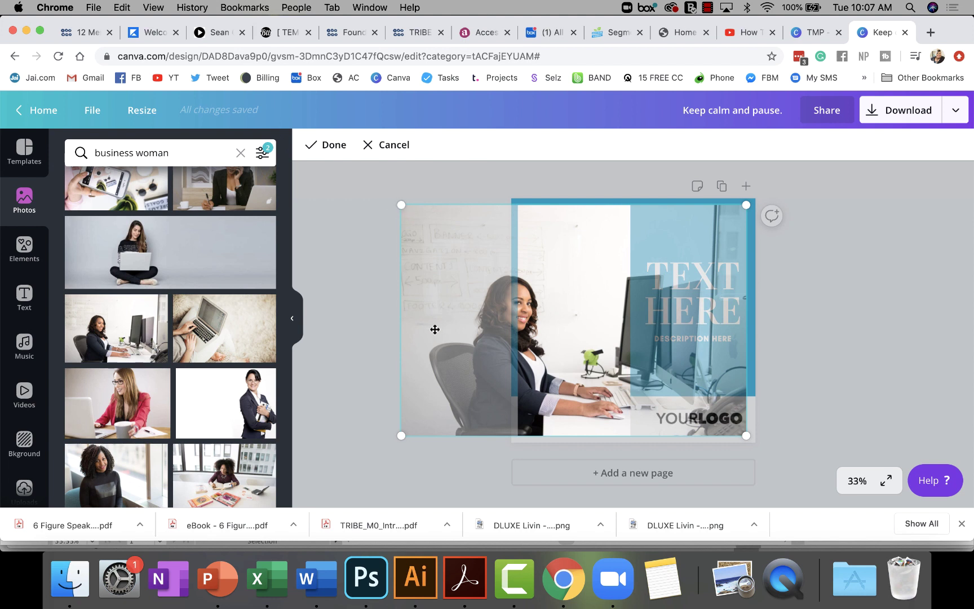
{"action": "left_click_drag", "start_coordinate": [434, 328], "coordinate": [396, 333]}
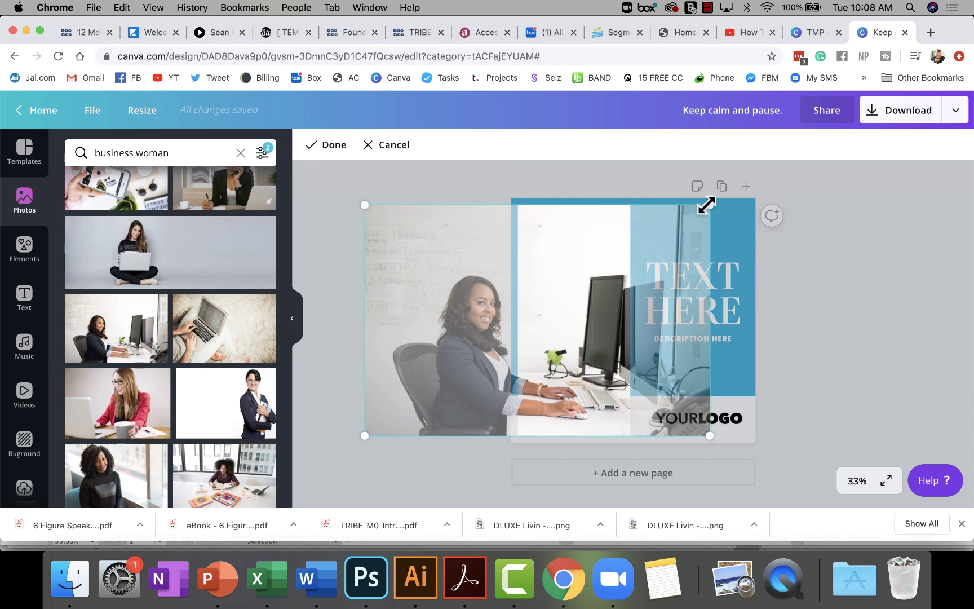
{"action": "left_click_drag", "start_coordinate": [707, 204], "coordinate": [918, 112]}
{"action": "left_click_drag", "start_coordinate": [573, 309], "coordinate": [446, 321]}
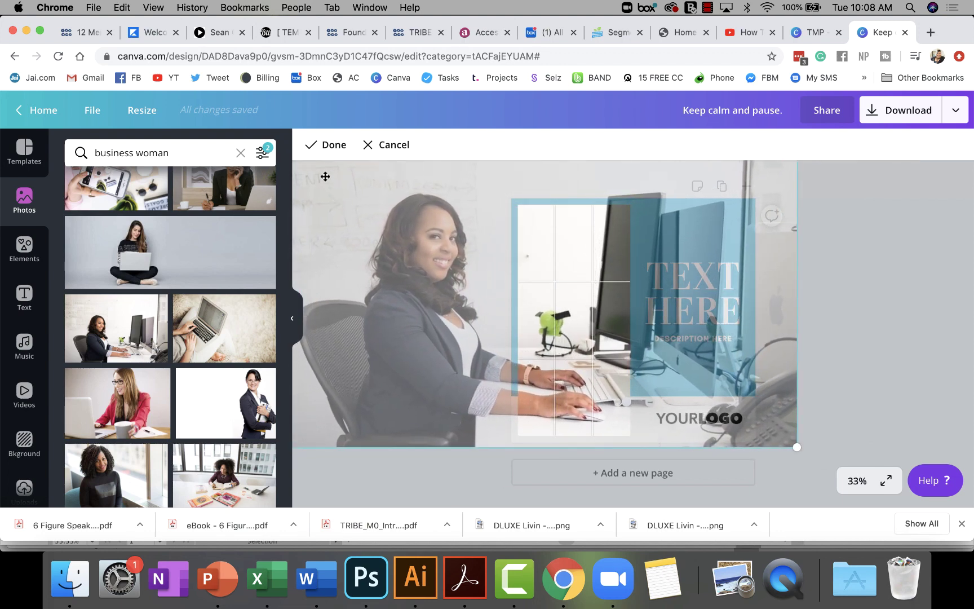
{"action": "left_click", "coordinate": [320, 146]}
{"action": "left_click", "coordinate": [810, 302]}
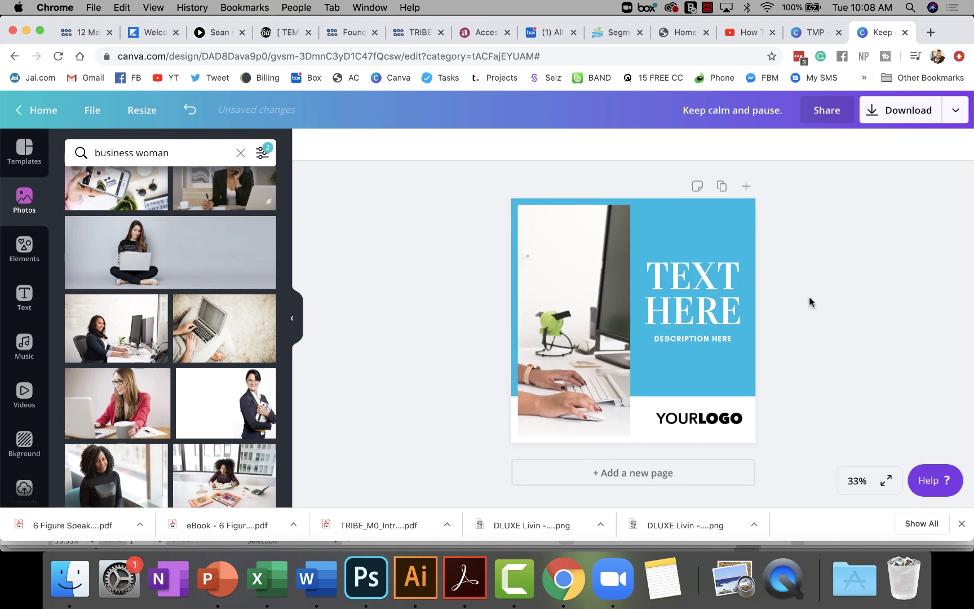